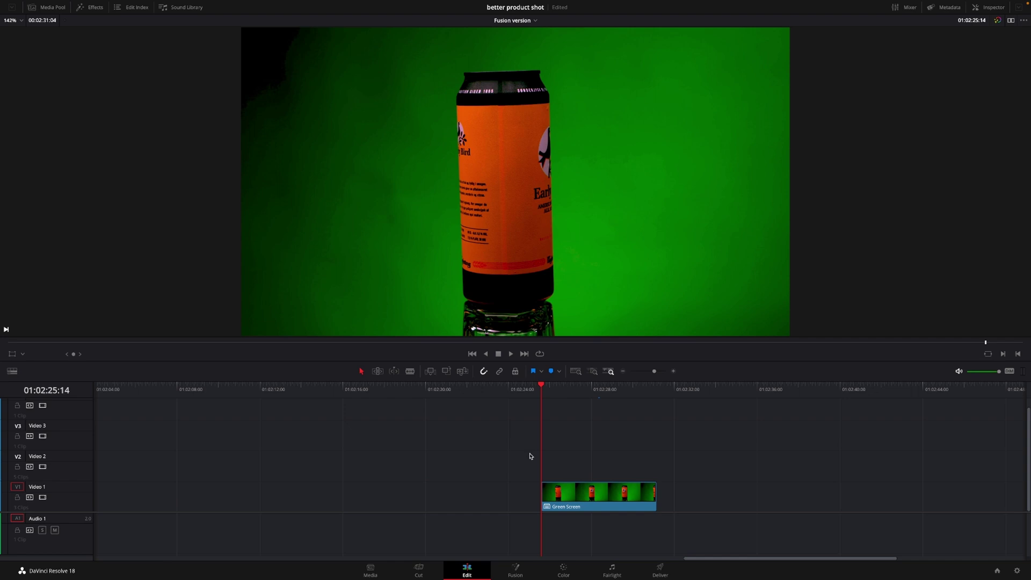
Convert the Green Screen timeline clip into a Fusion clip and bring it up on the Fusion page
left_click(574, 493)
right_click(573, 493)
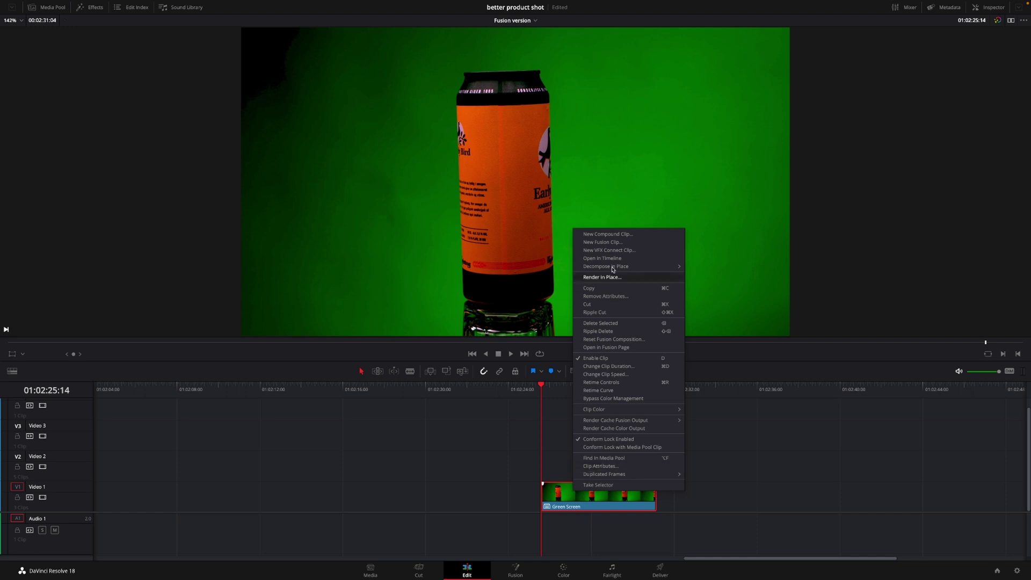
left_click(633, 245)
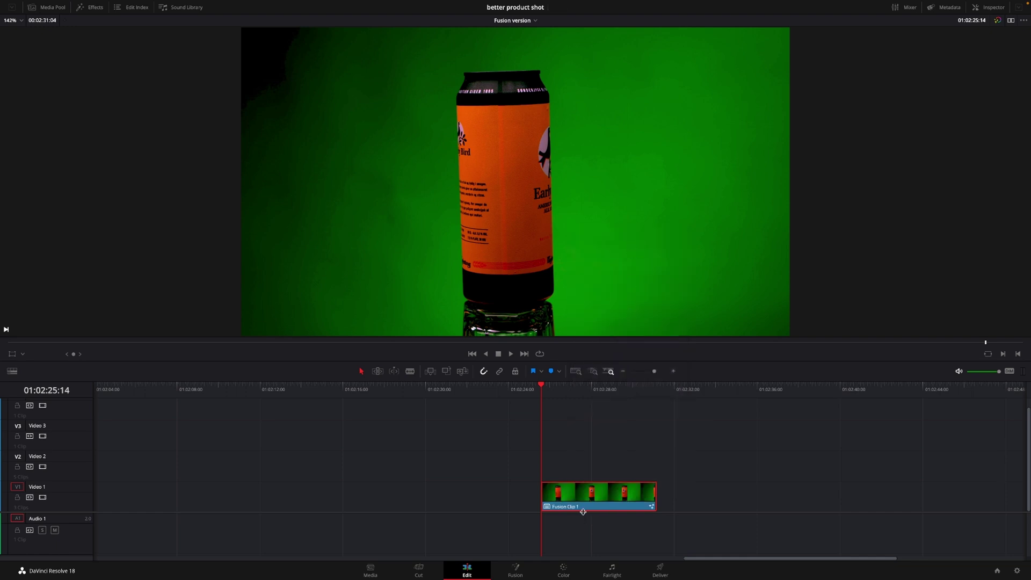
left_click(515, 572)
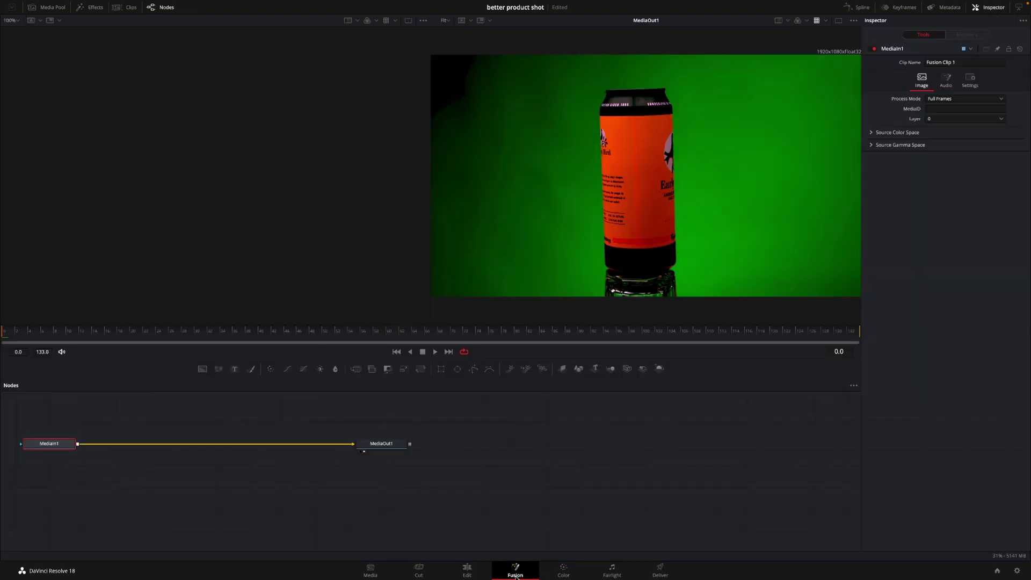
Disconnect MediaIn1 from MediaOut1 and rename the node greenscreen
left_click_drag(395, 447, 609, 459)
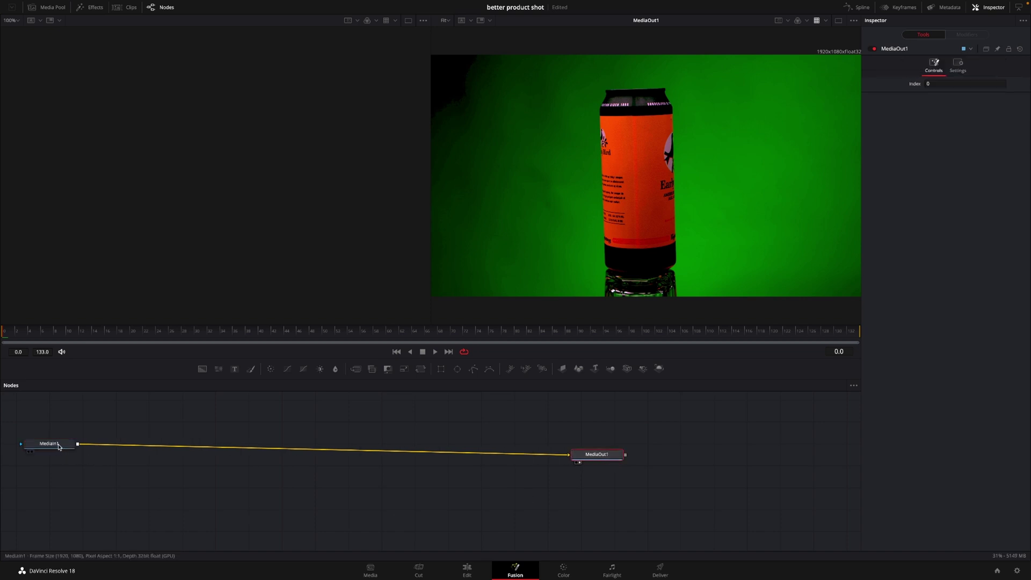
left_click_drag(59, 446, 144, 468)
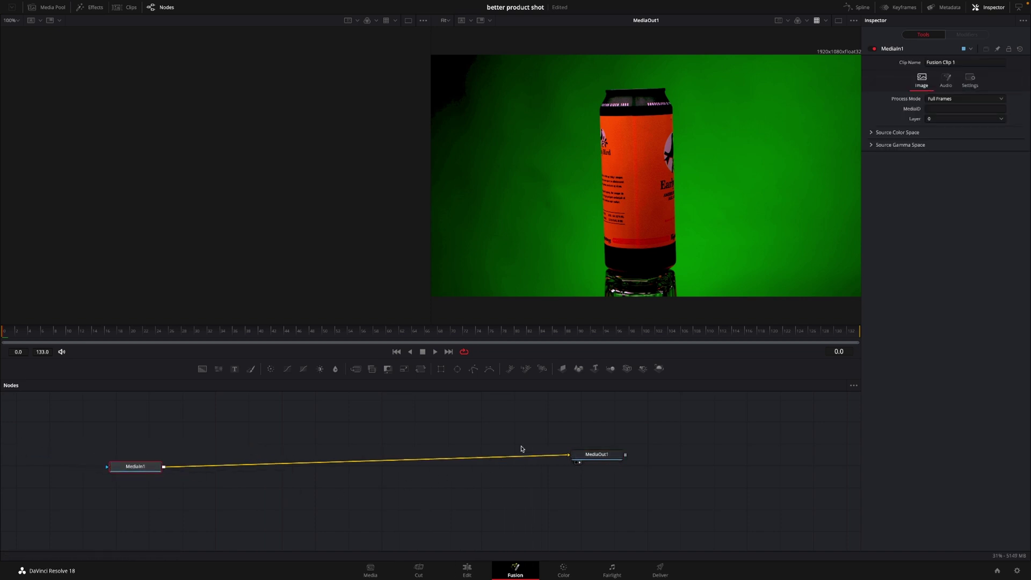
left_click_drag(536, 457, 395, 472)
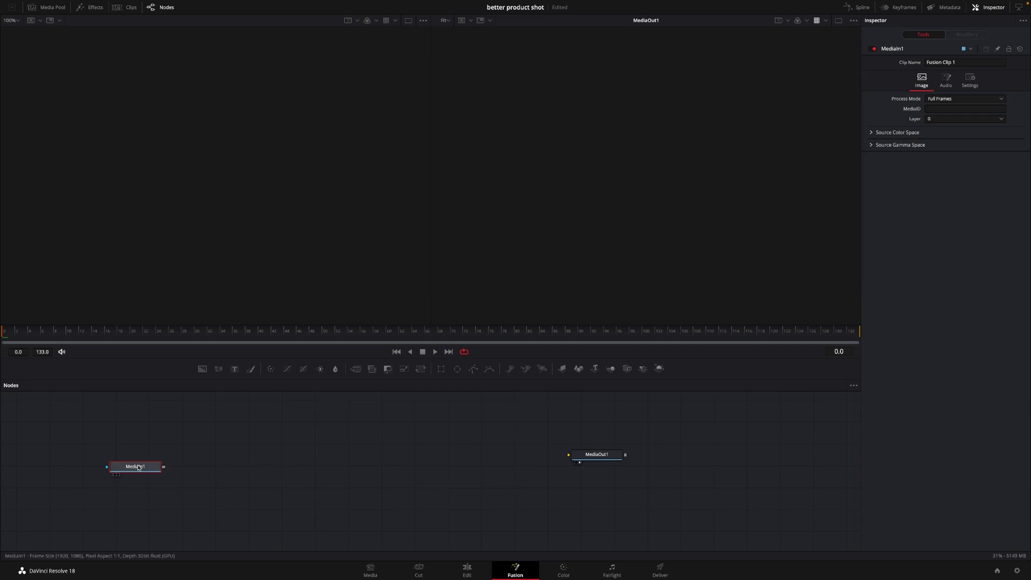
left_click_drag(141, 474, 423, 429)
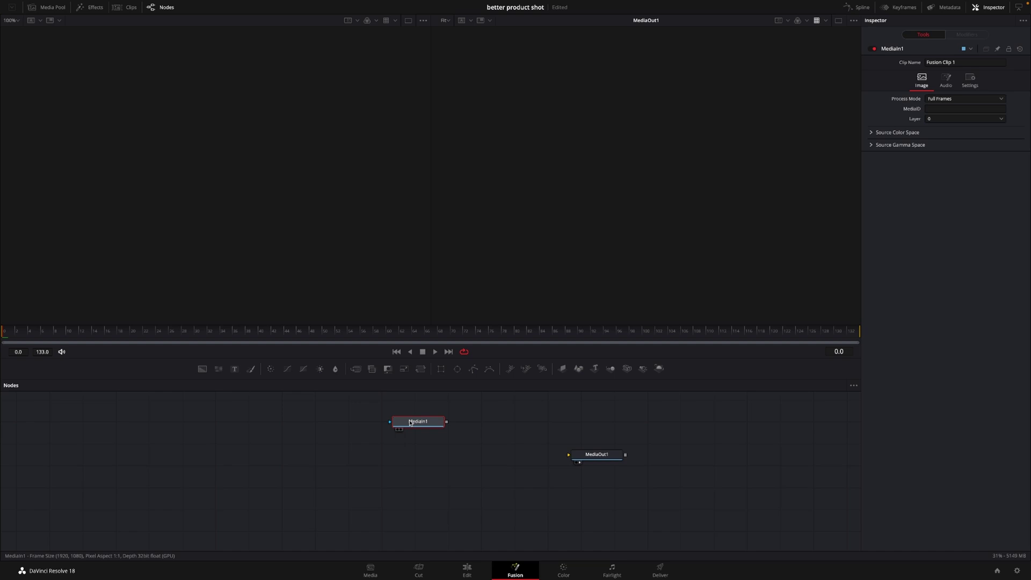
key("F2")
key("BackSpace")
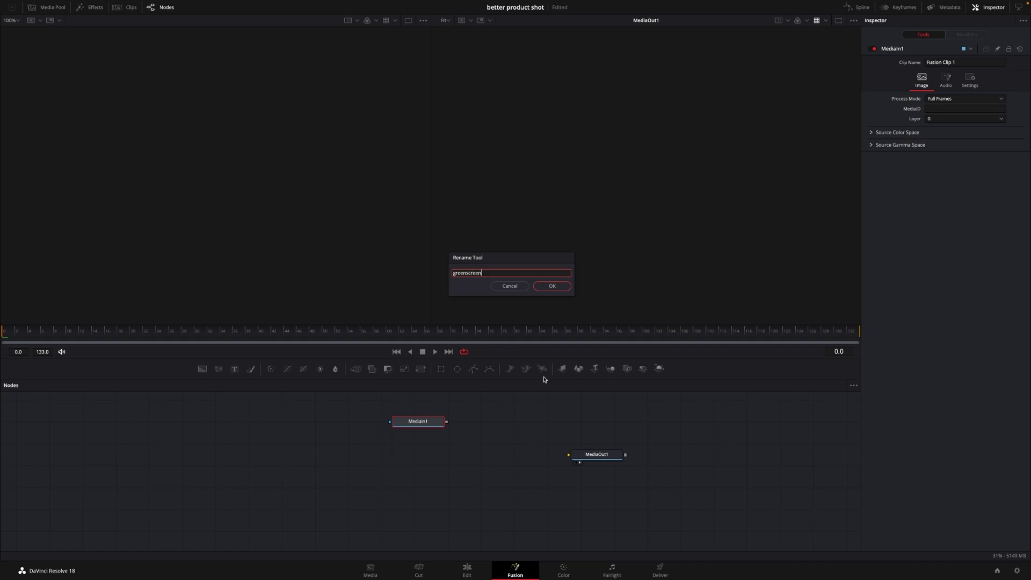
left_click(552, 286)
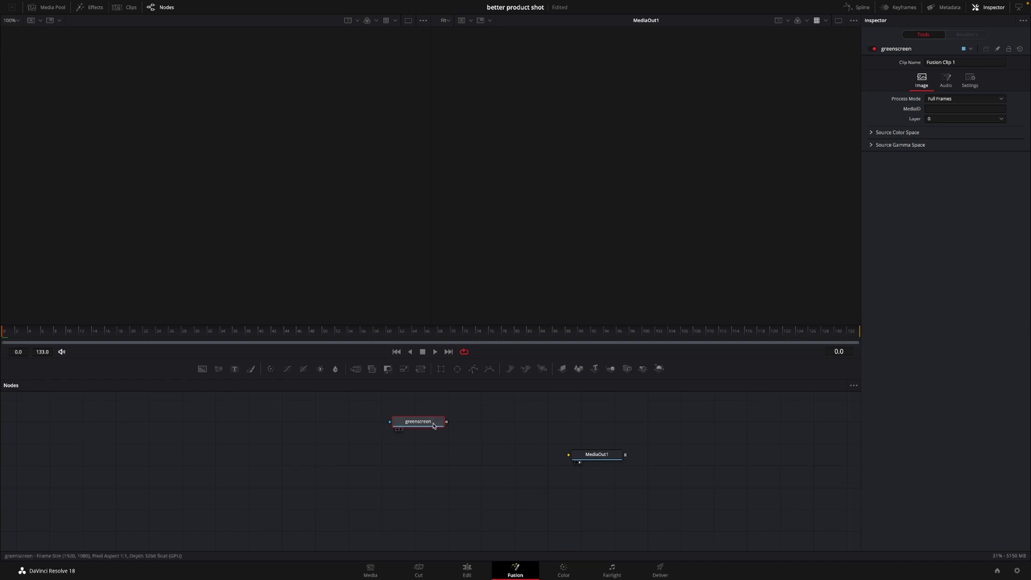
left_click_drag(434, 426, 483, 417)
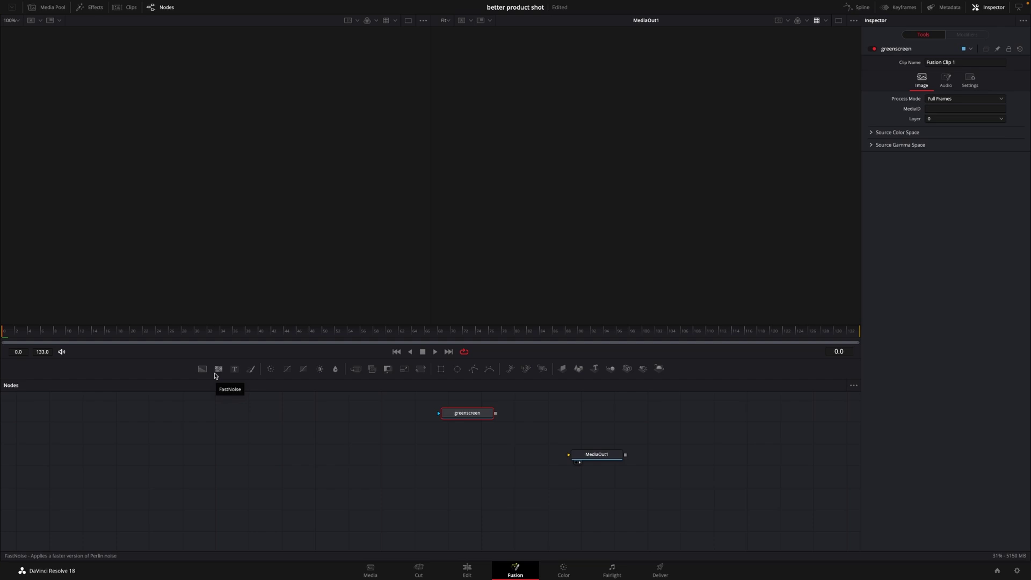
Feed MediaOut1 a Background node coloured orange with Red 1.0 and Green 0.425
left_click_drag(201, 369, 576, 457)
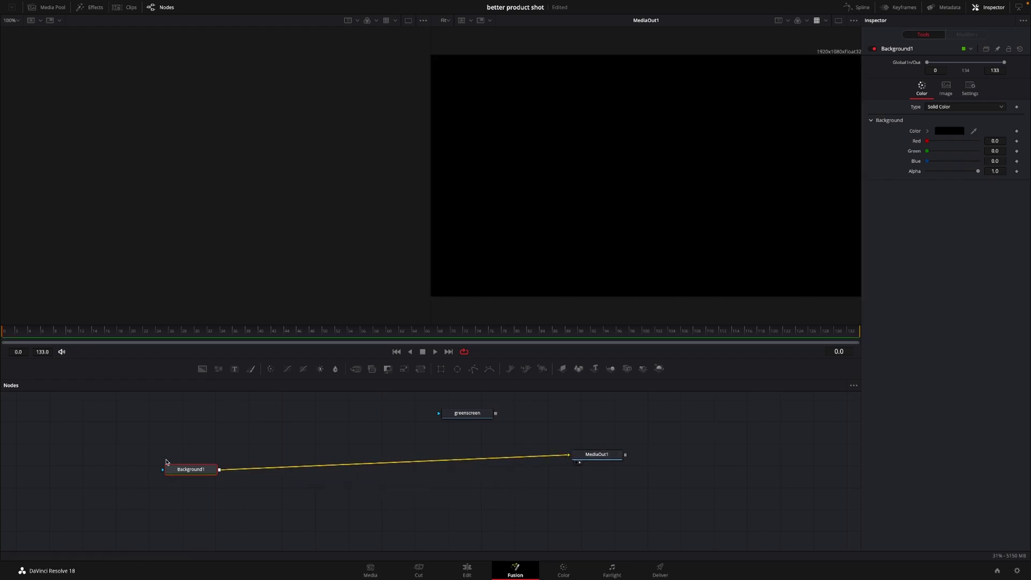
left_click(948, 132)
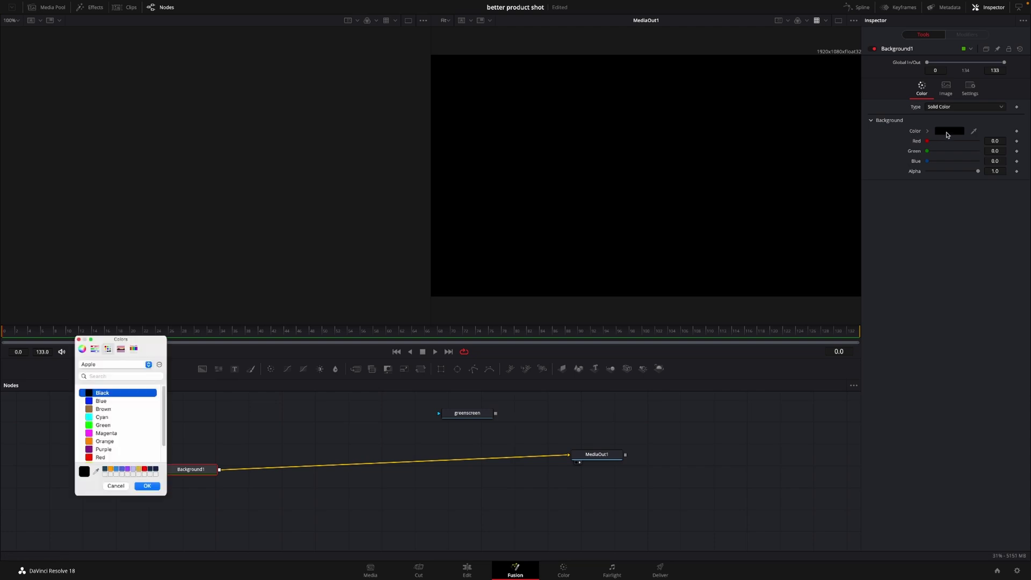
left_click(112, 469)
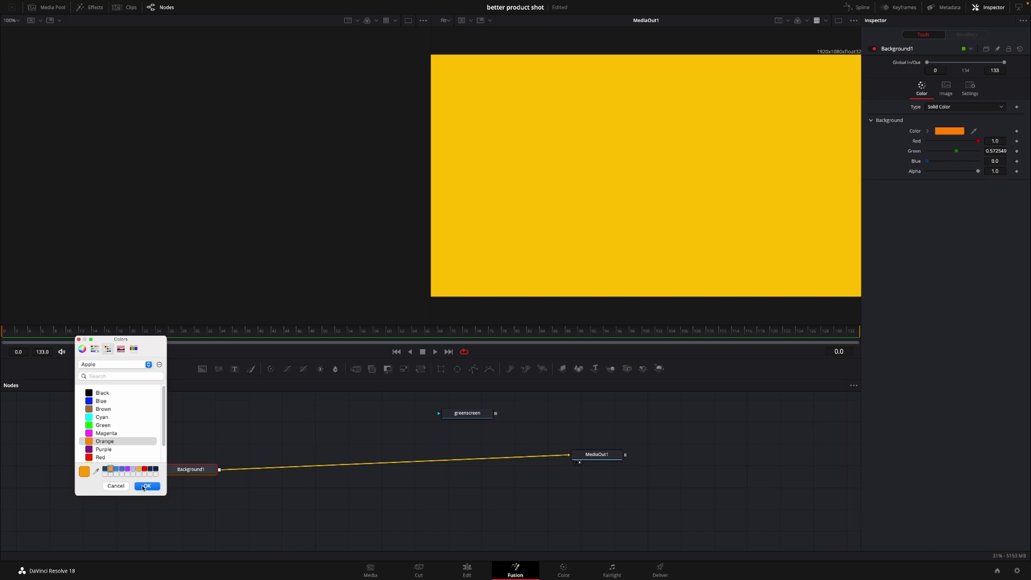
left_click(146, 486)
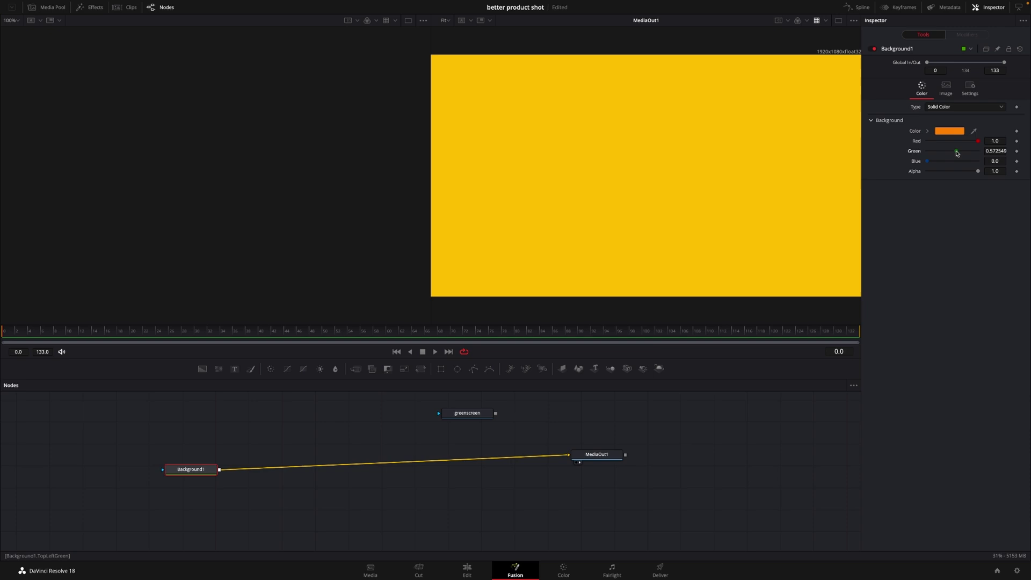
left_click_drag(956, 154, 981, 142)
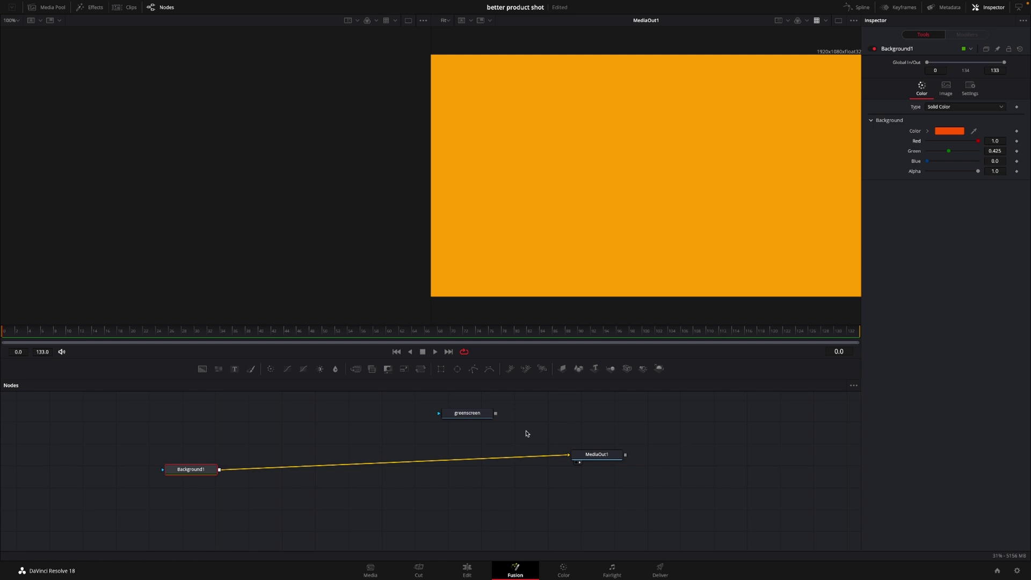
Copy Background1 and paste it as Background1_1, then add an Ellipse mask node
right_click(198, 474)
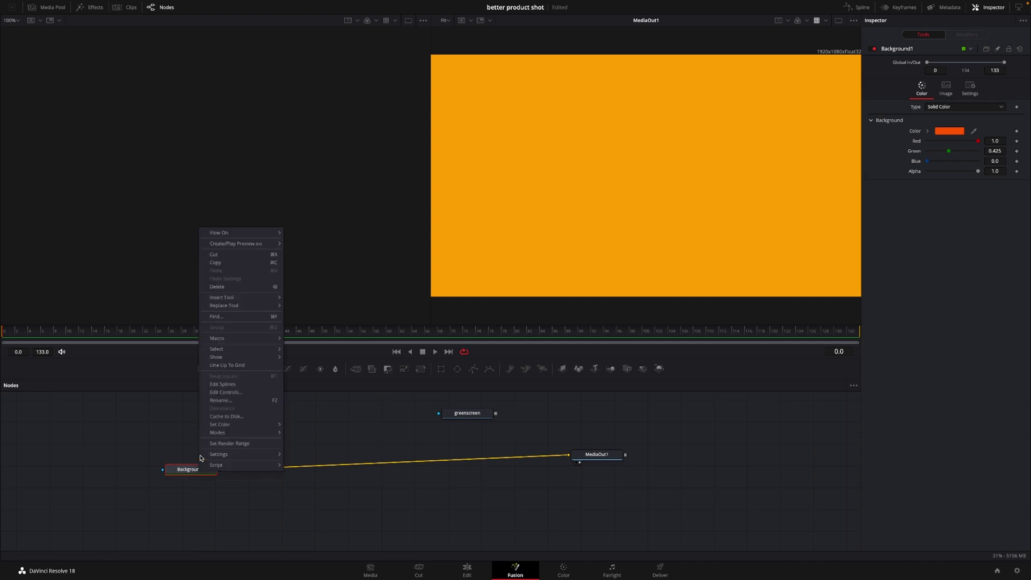
left_click(242, 263)
right_click(257, 447)
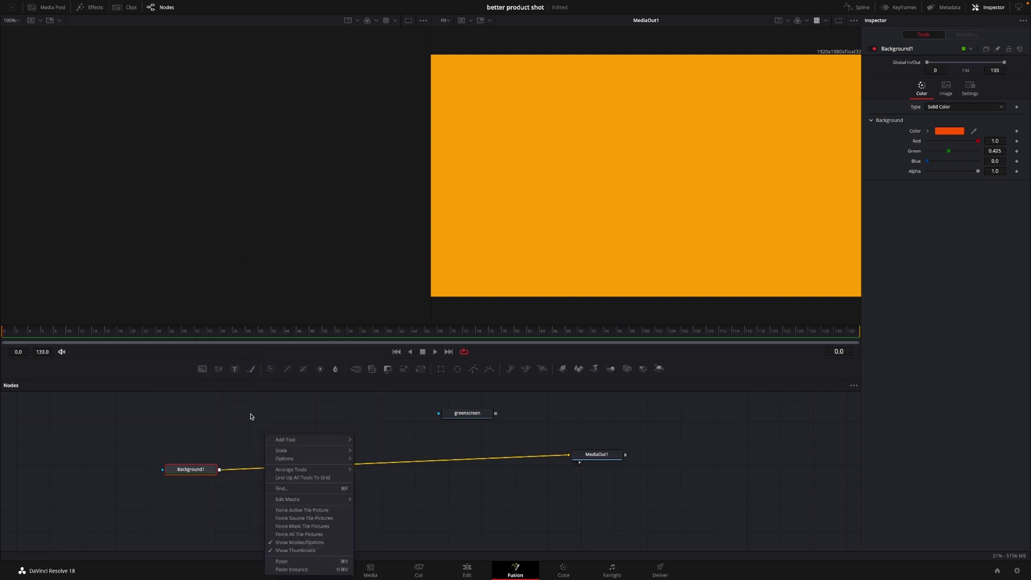
left_click(293, 561)
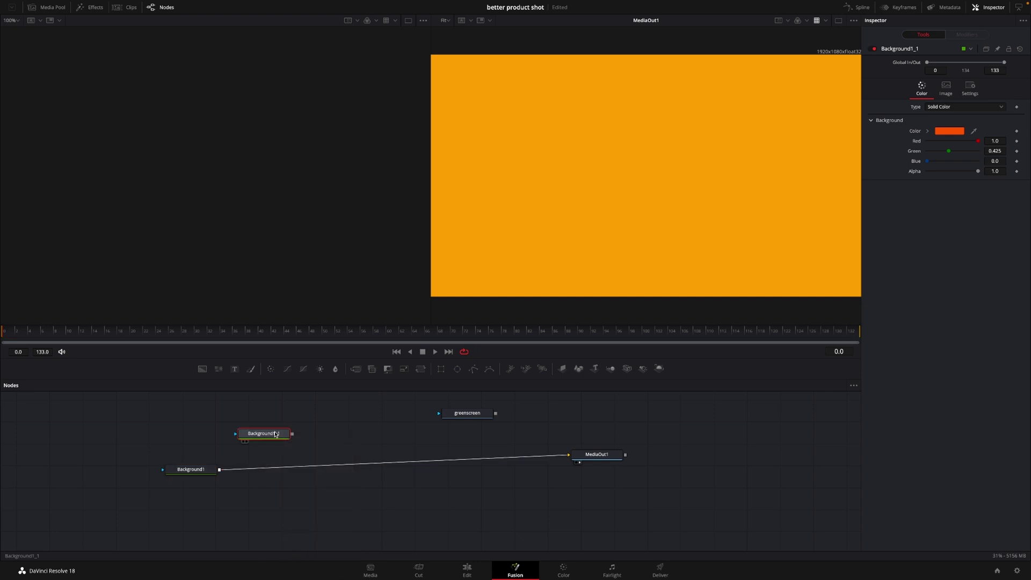
left_click_drag(278, 432, 316, 422)
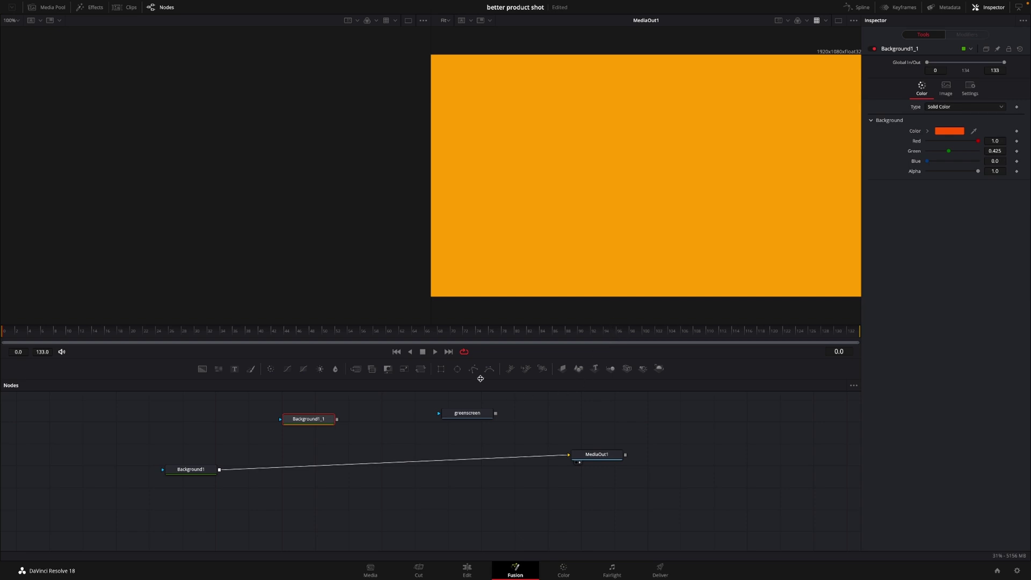
left_click_drag(457, 369, 239, 427)
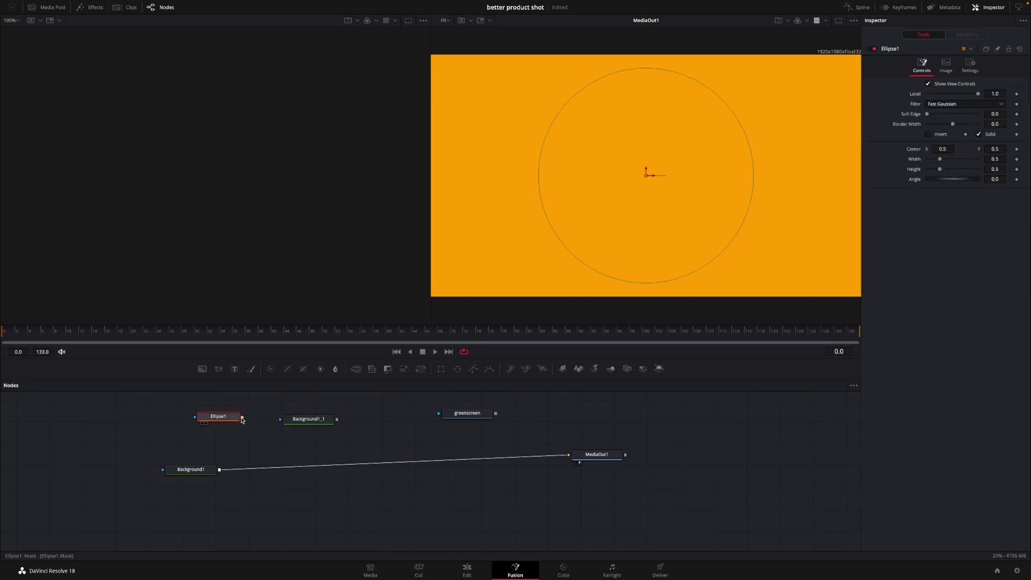
Mask Background1_1 with Ellipse1 and merge it over Background1 as Merge1 into the output
left_click_drag(242, 419, 304, 422)
left_click(325, 423)
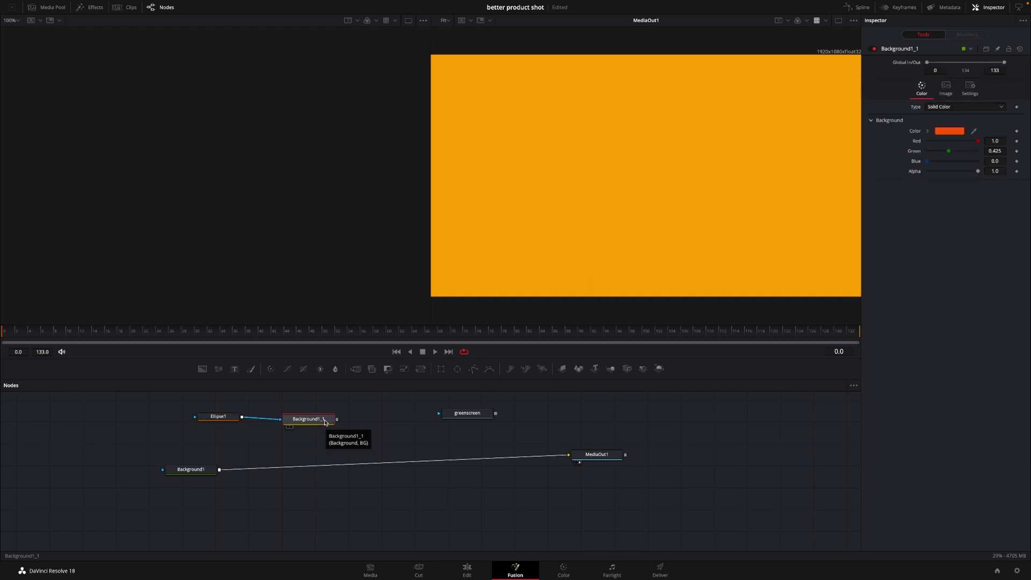
key("1")
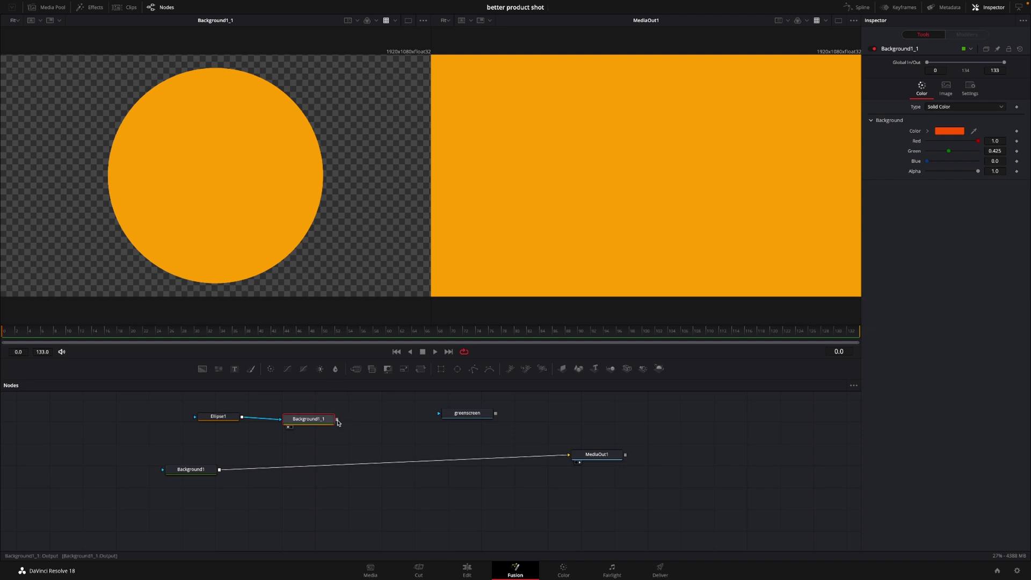
left_click_drag(337, 422, 220, 472)
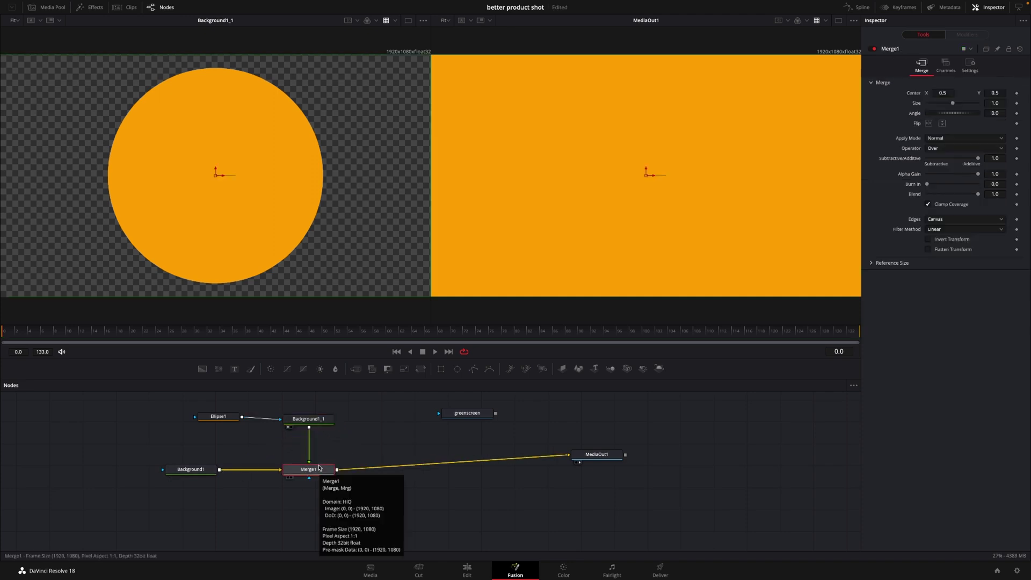
left_click_drag(312, 419, 324, 407)
Insert ColorCorrector1 after Background1_1 and lower its Levels output to 0.055–0.637
left_click_drag(218, 417, 217, 408)
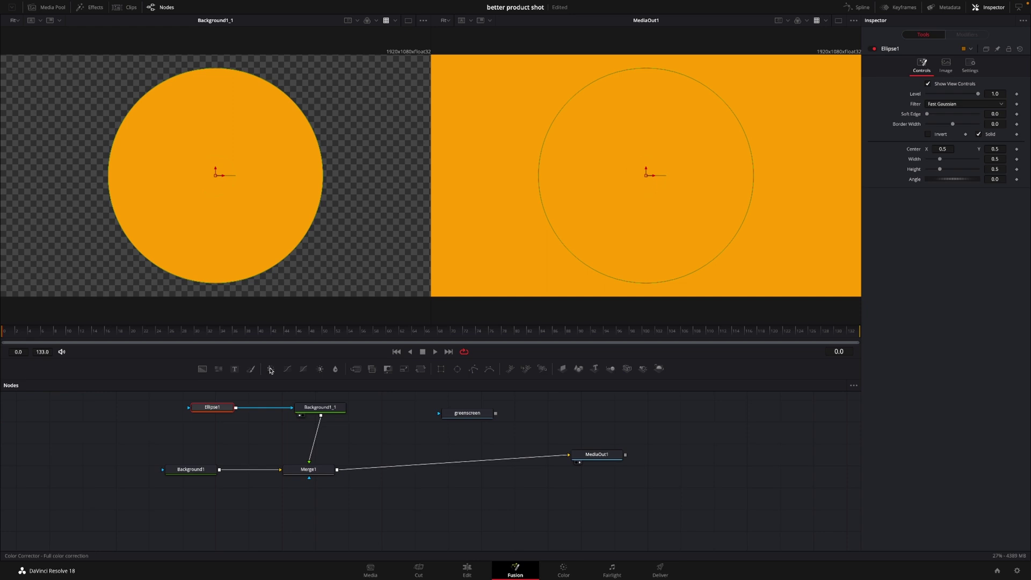
left_click_drag(269, 368, 315, 443)
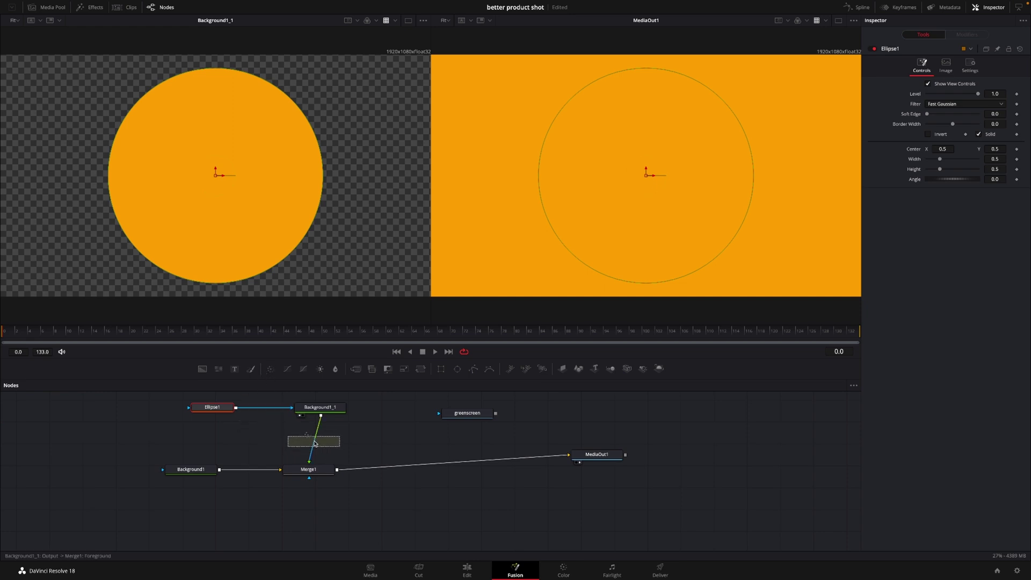
left_click_drag(315, 443, 316, 444)
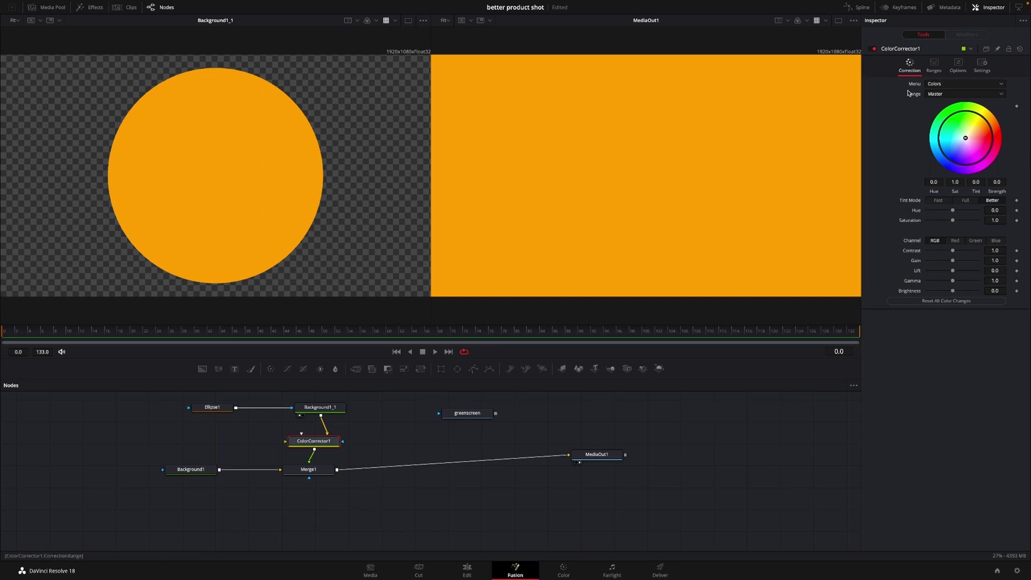
left_click(951, 89)
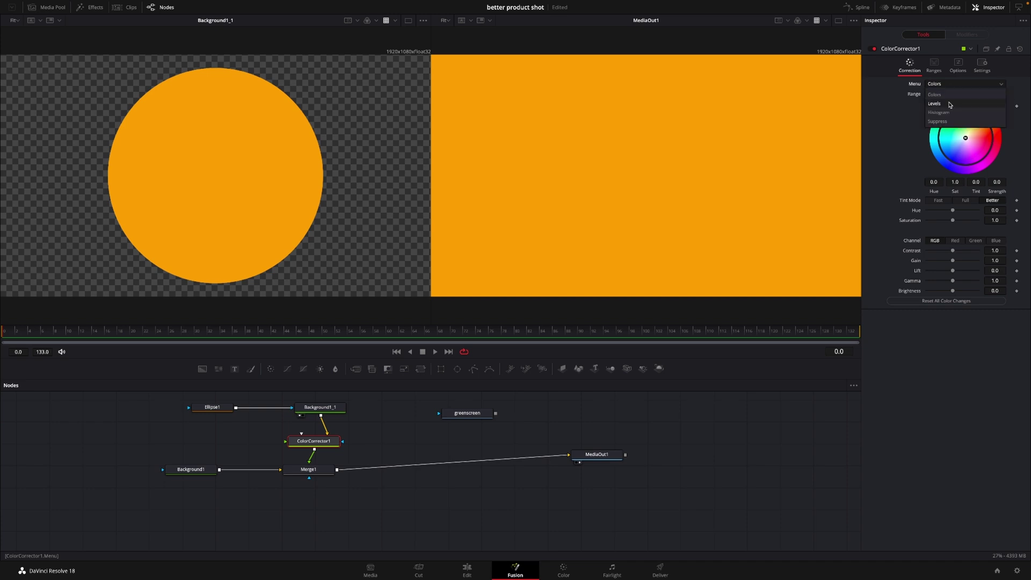
left_click(950, 106)
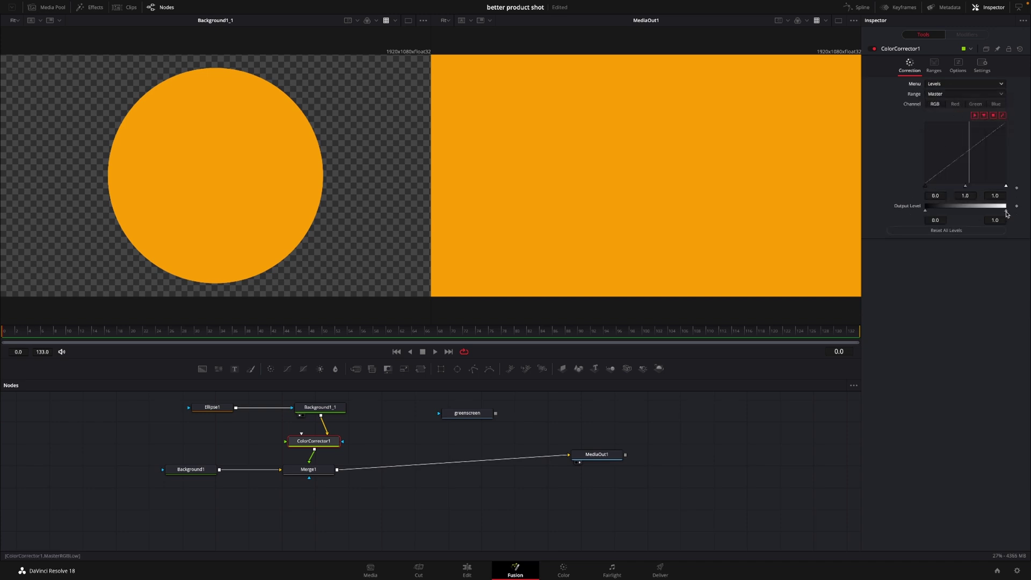
left_click_drag(1006, 210, 929, 212)
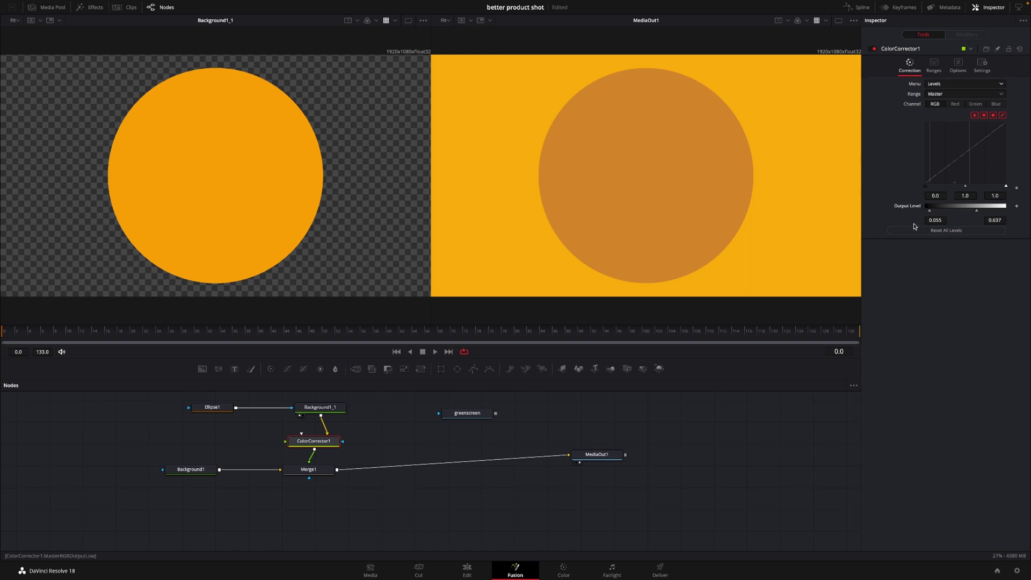
left_click(221, 408)
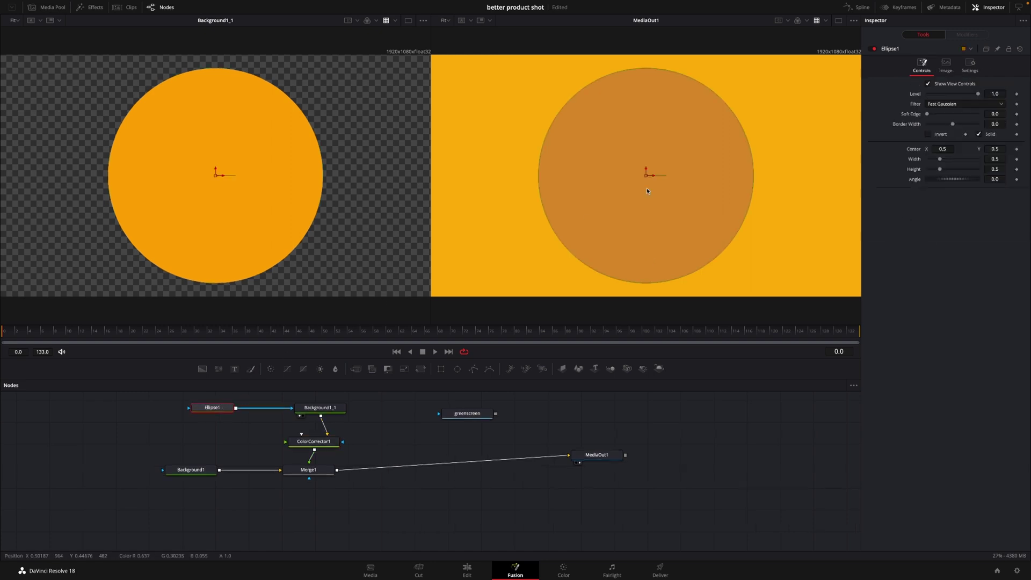
Raise Ellipse1's Soft Edge, then tint the circle slightly and drop ColorCorrector1 saturation to 0.59
left_click_drag(928, 115, 951, 118)
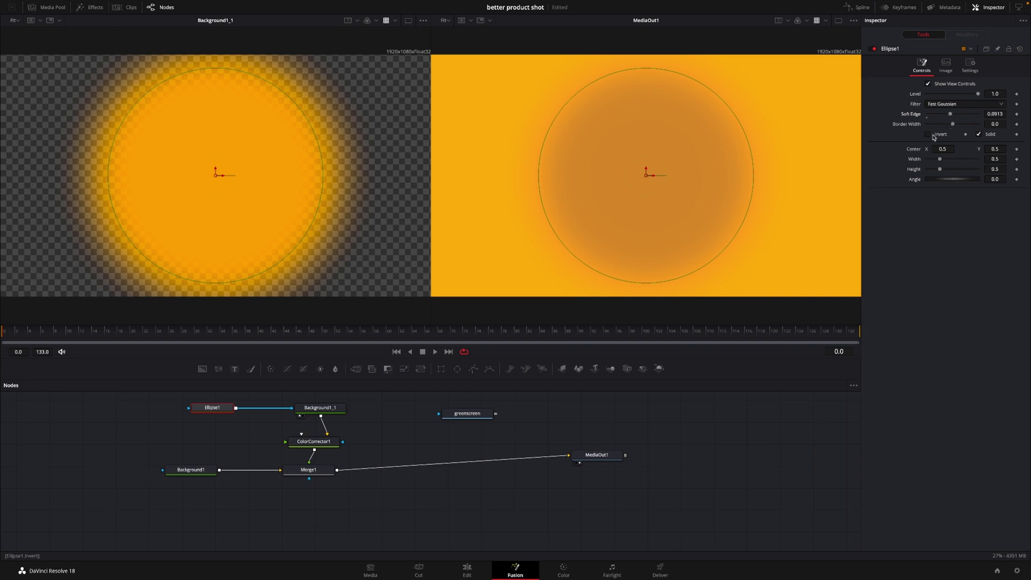
left_click(325, 441)
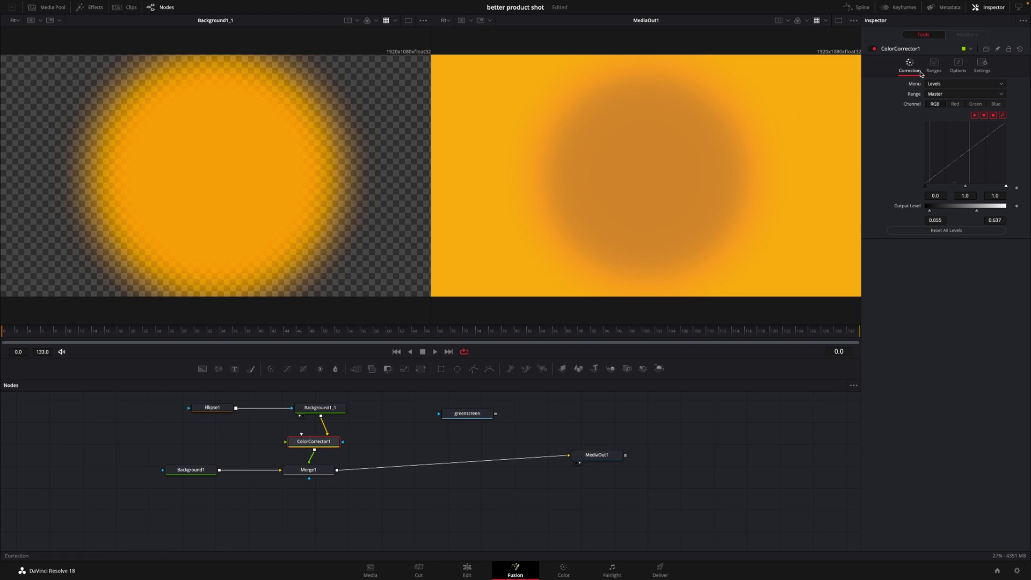
left_click(945, 84)
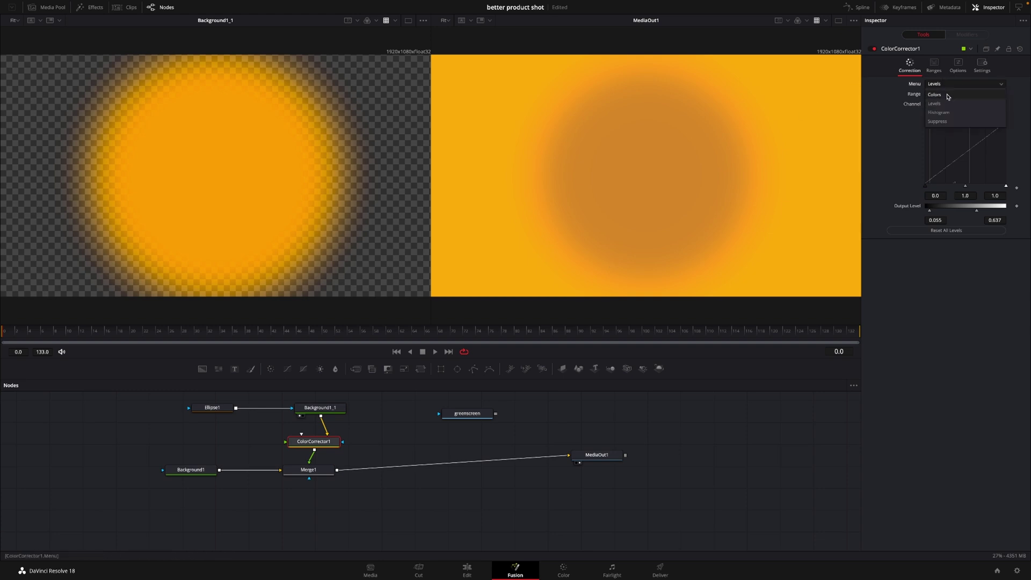
left_click(948, 96)
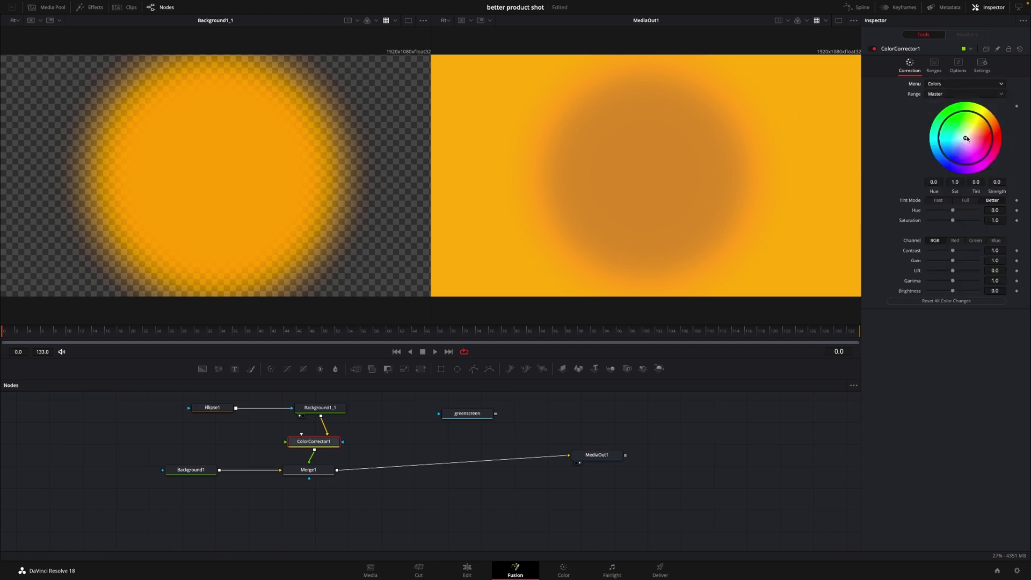
mouse_move(967, 139)
left_mouse_down()
mouse_move(990, 134)
mouse_move(976, 124)
mouse_move(976, 141)
mouse_move(968, 137)
left_mouse_up()
left_click_drag(954, 221, 943, 226)
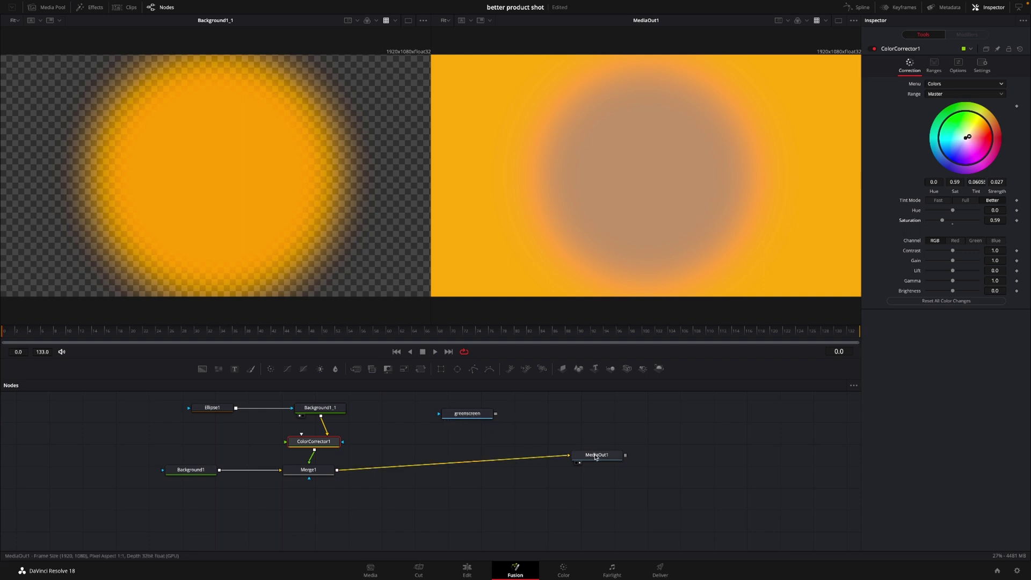
Rearrange the MediaOut1 and greenscreen nodes in the node graph
left_click_drag(597, 461, 621, 484)
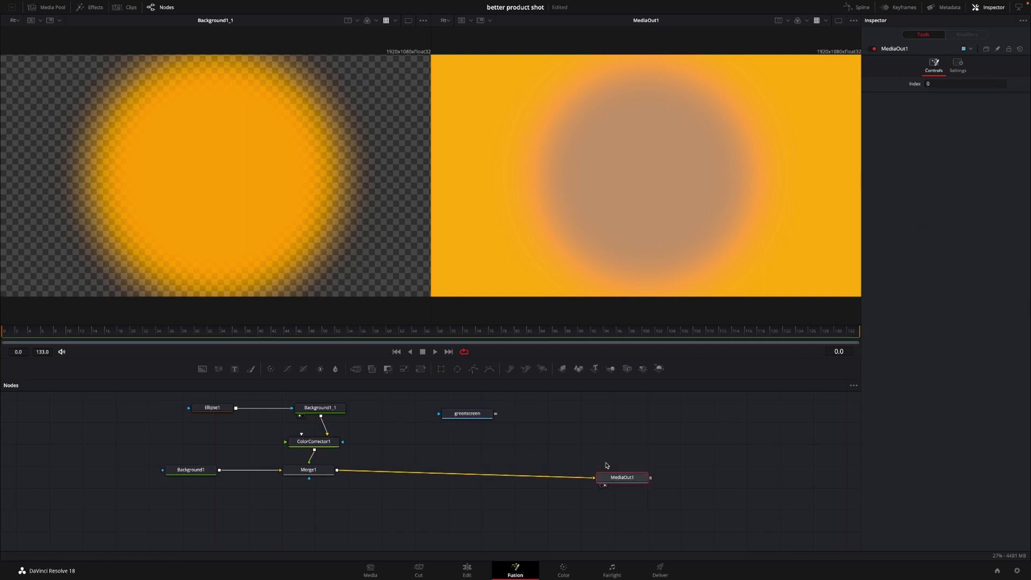
scroll(438, 453, "up", 3)
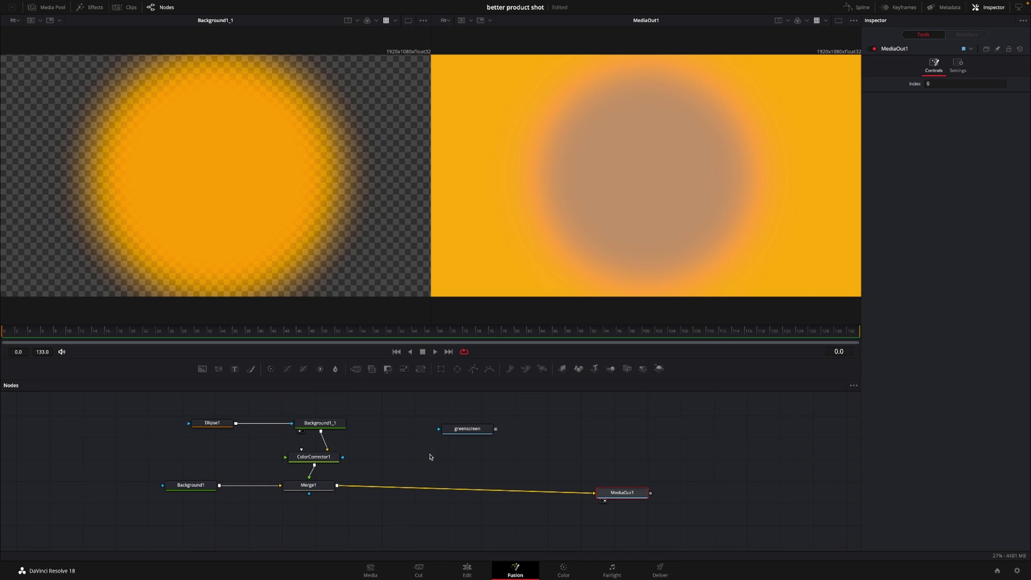
left_click_drag(457, 450, 444, 423)
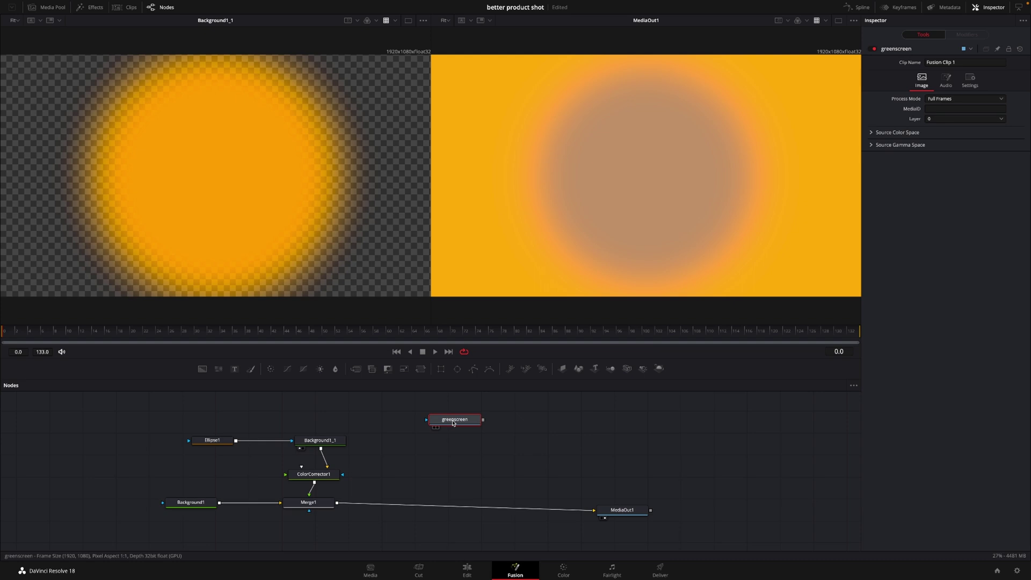
Load the greenscreen beer-can footage into the left viewer
key("1")
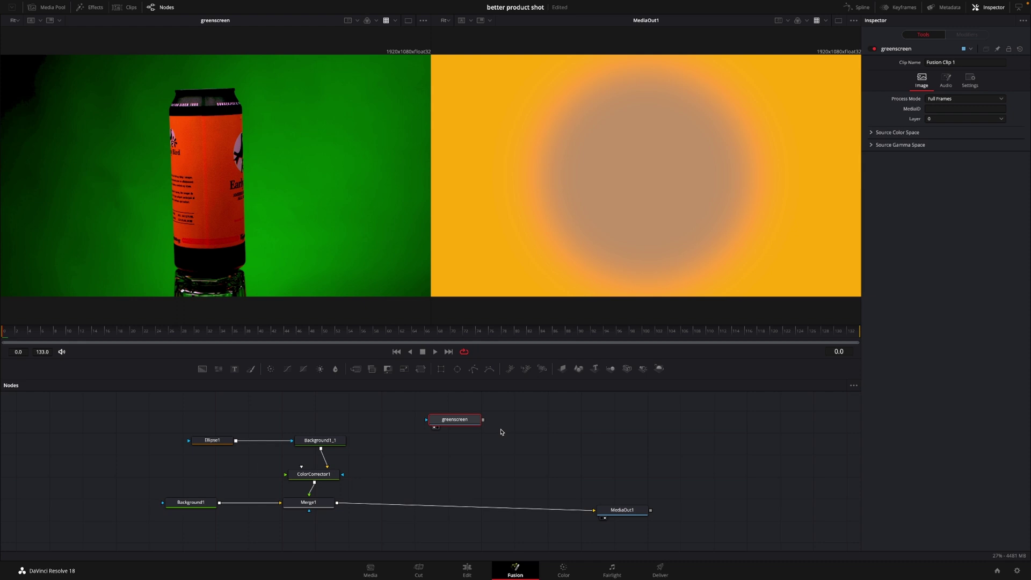
Add a Delta Keyer after greenscreen and show DeltaKeyer1's output in the right viewer
key("shift+space")
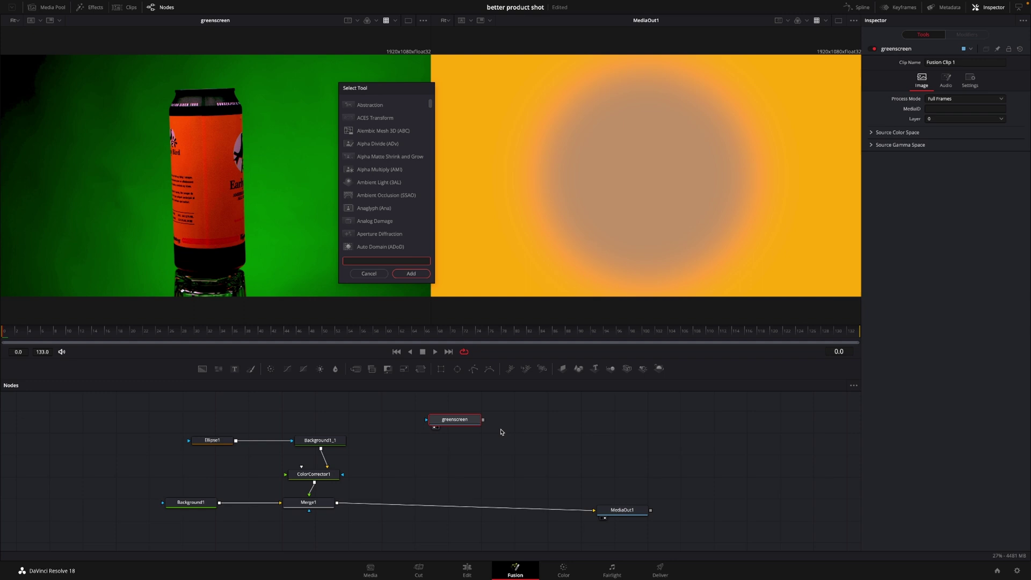
type("del")
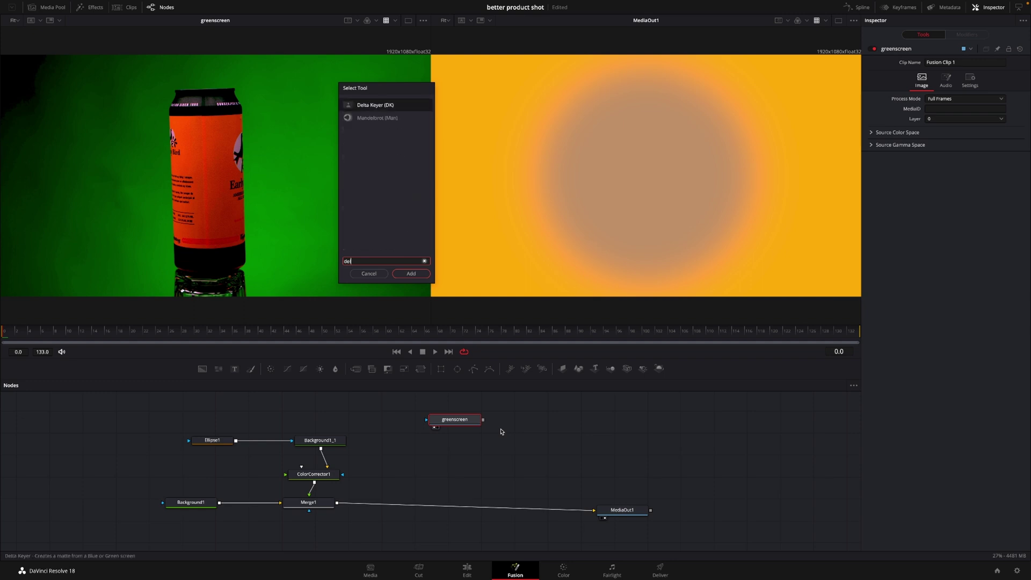
left_click(411, 274)
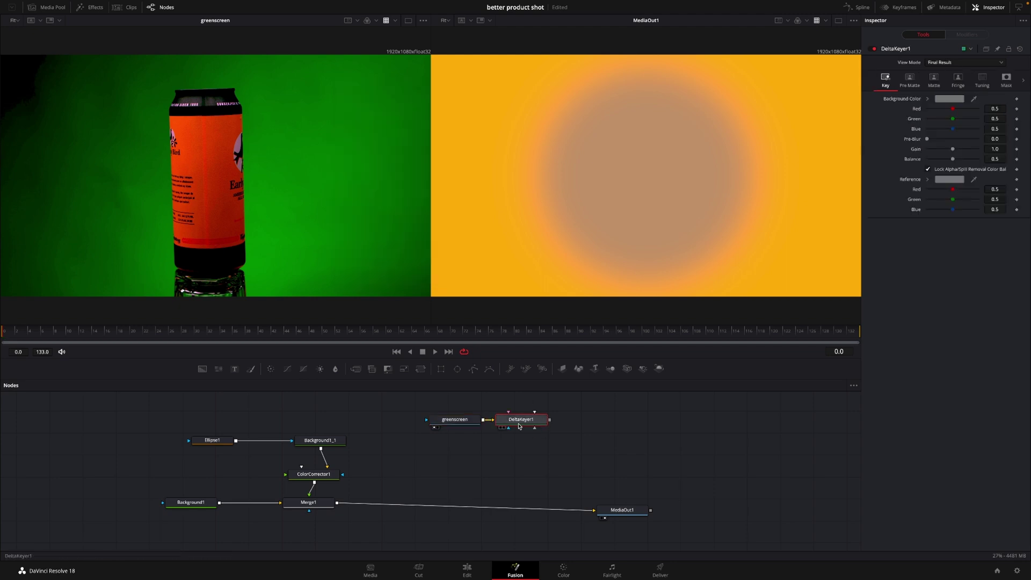
left_click_drag(524, 422, 539, 432)
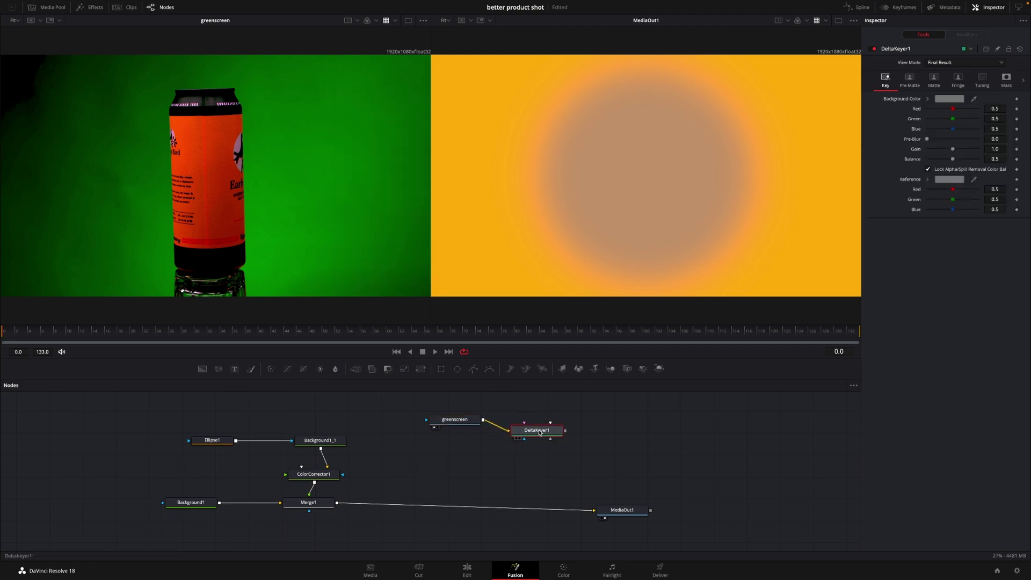
left_click(454, 419)
key("2")
left_click(538, 433)
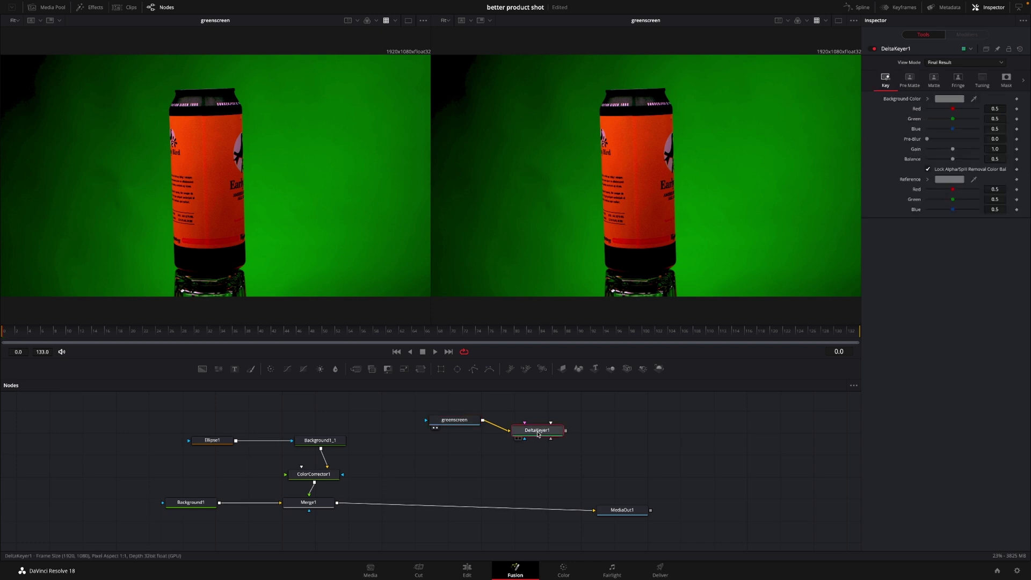
key("2")
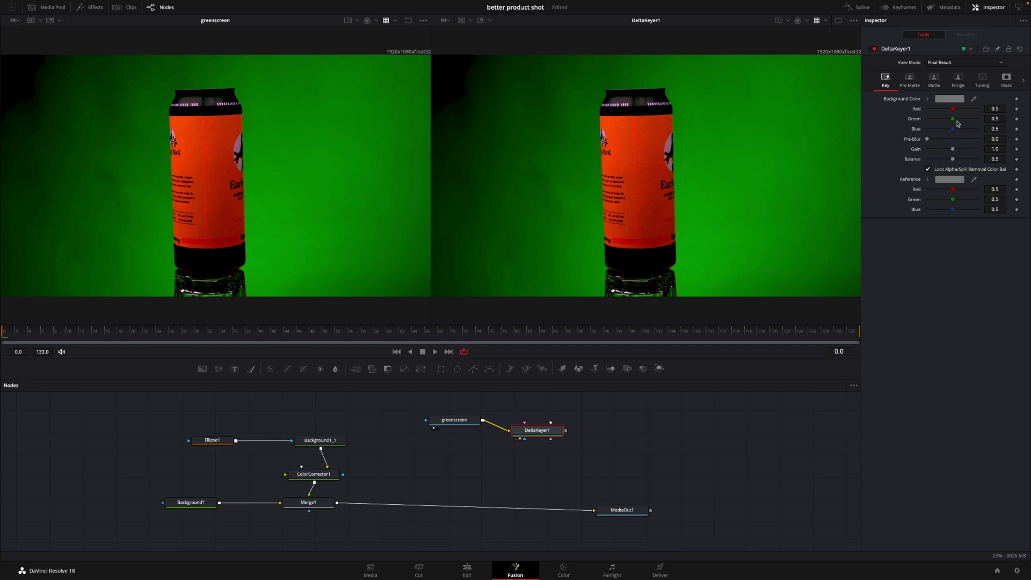
Sample the green backdrop as DeltaKeyer1's key colour and switch the view to Matte
left_click_drag(974, 99, 692, 224)
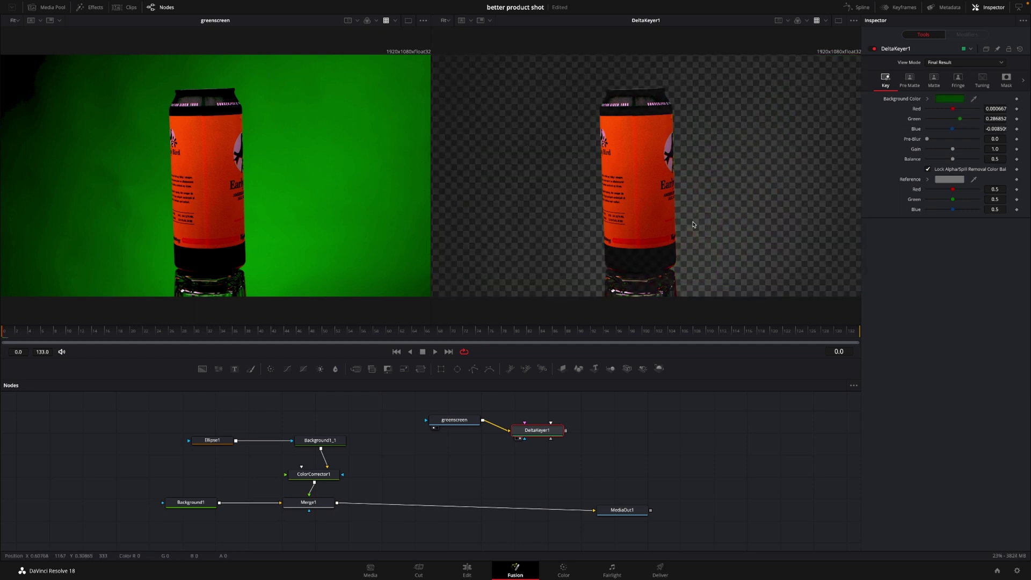
left_click(941, 65)
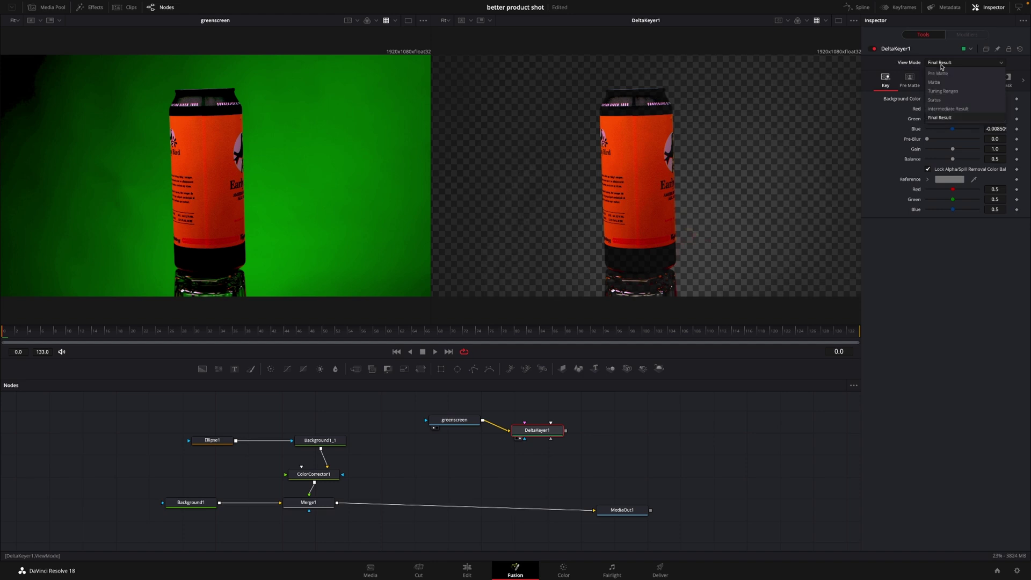
left_click(936, 82)
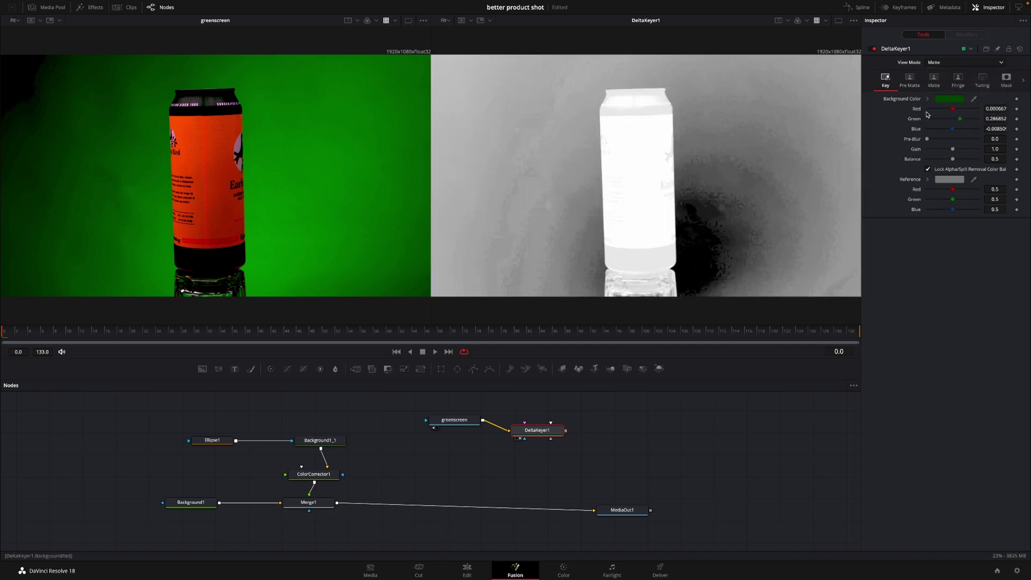
Set the matte threshold to 0.467–0.711 and return the view to Final Result
left_click(910, 80)
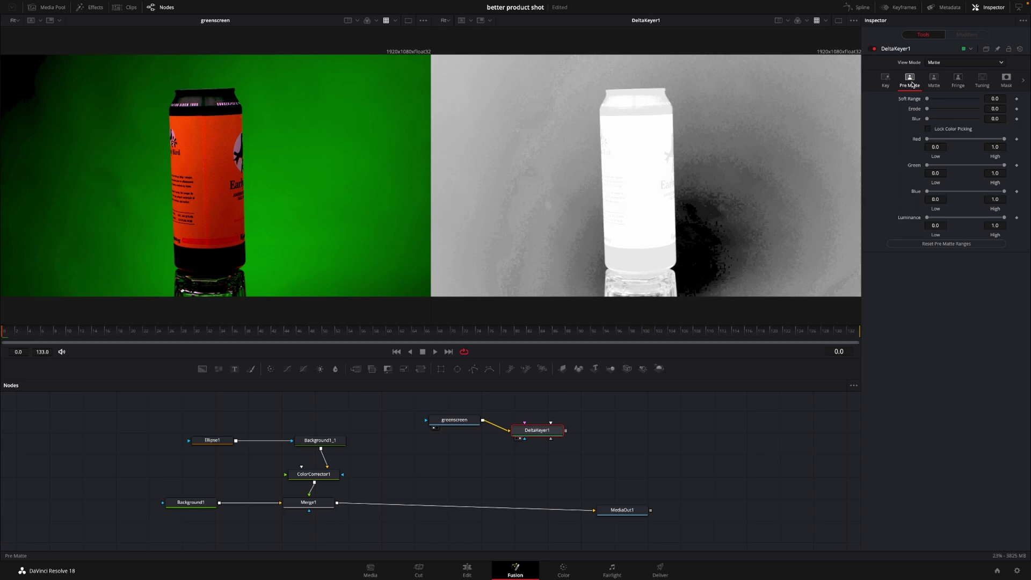
left_click(933, 82)
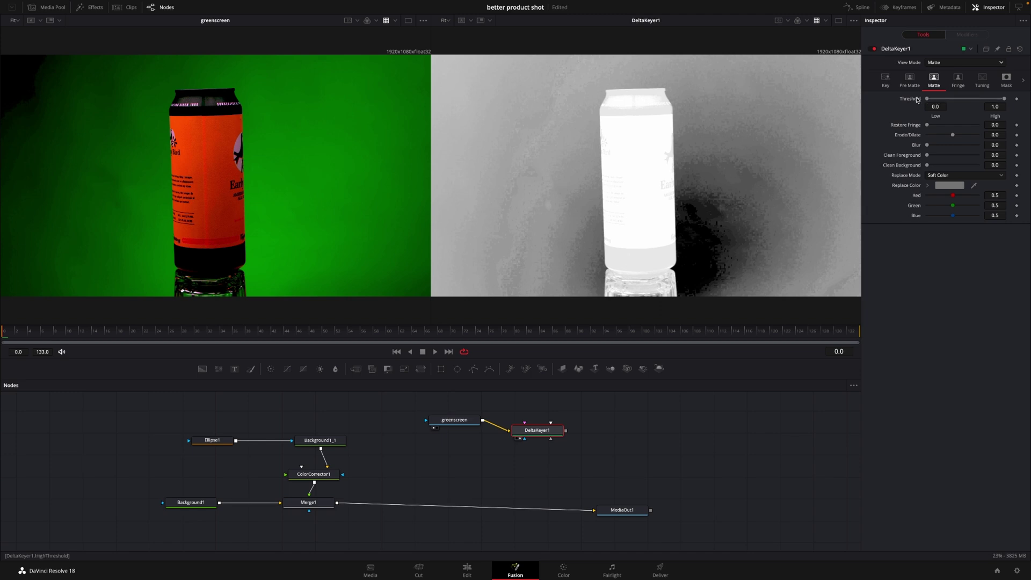
left_click_drag(926, 100, 957, 100)
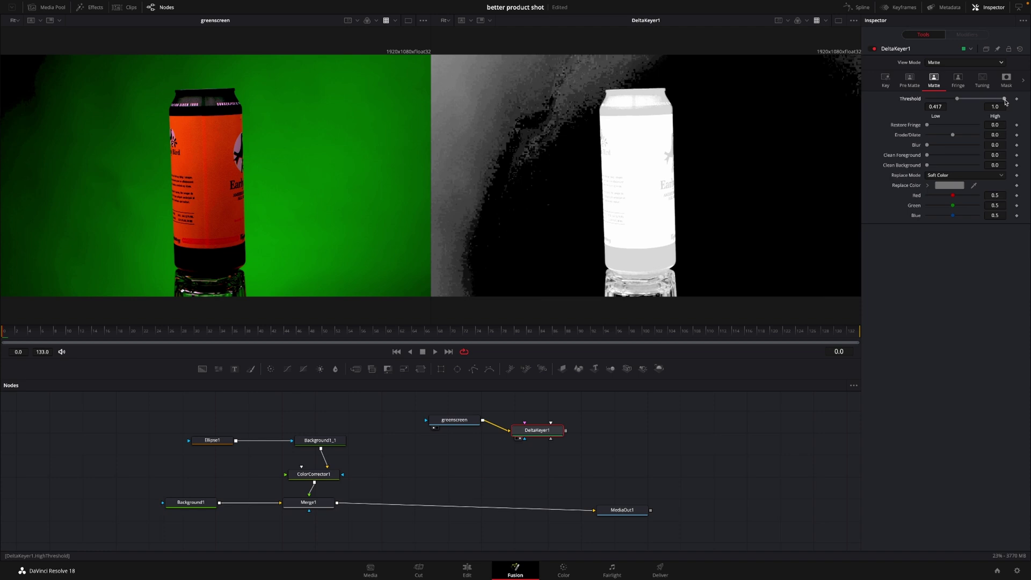
left_click_drag(1005, 102, 984, 103)
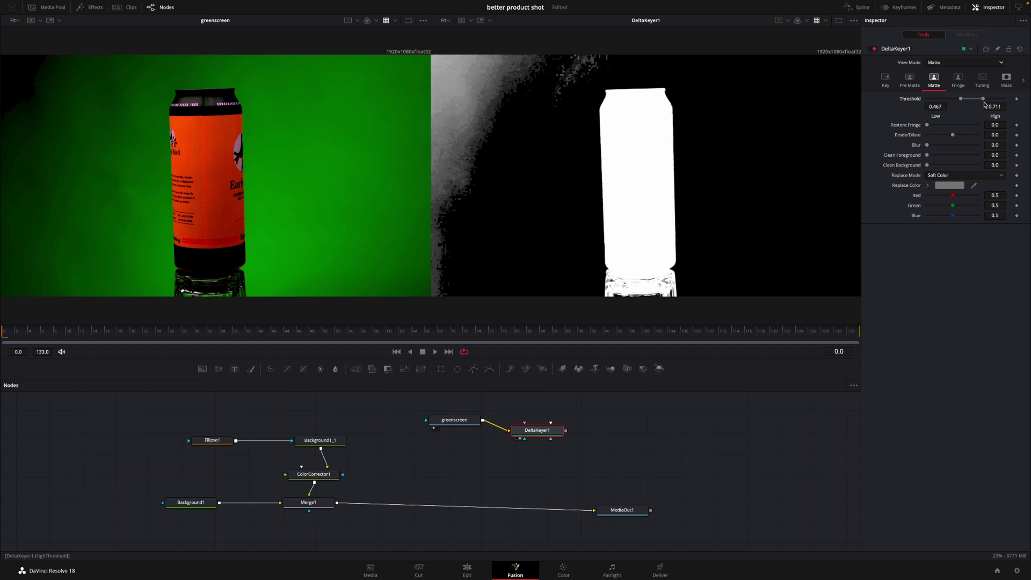
left_click(975, 64)
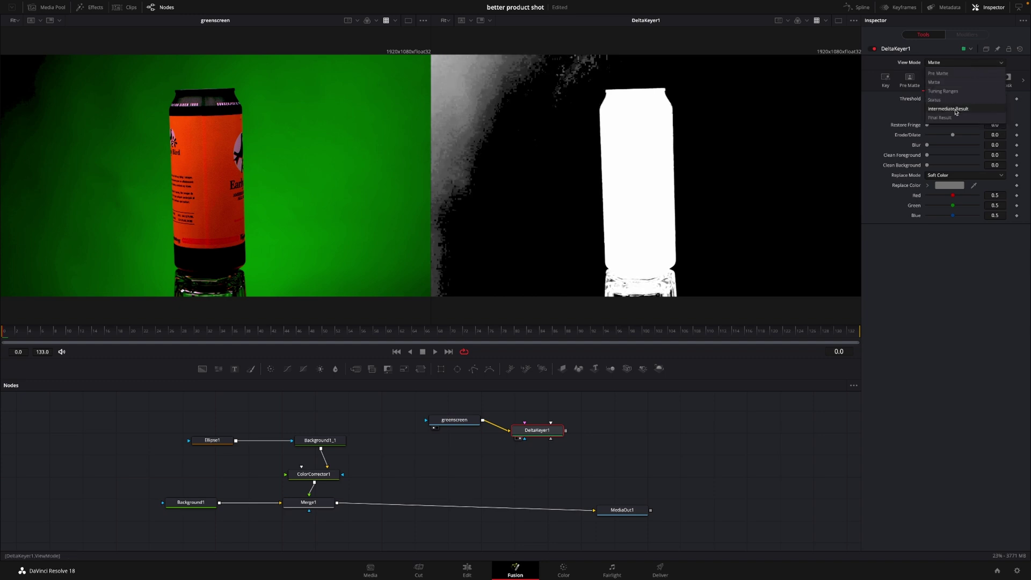
left_click(951, 117)
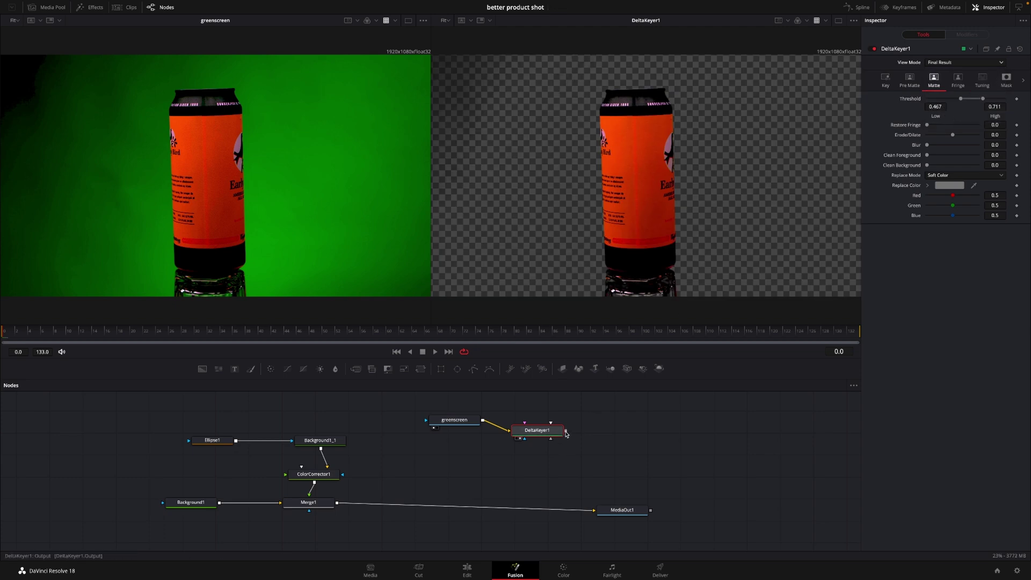
Merge the keyed can over the spotlight background as Merge2 and view MediaOut1's composite
left_click_drag(566, 431, 337, 504)
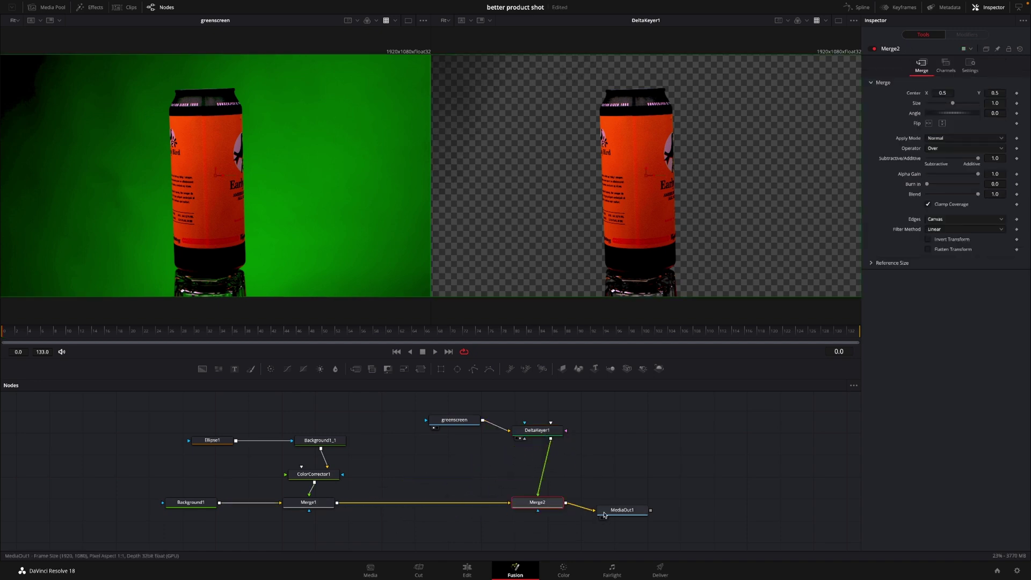
left_click(629, 510)
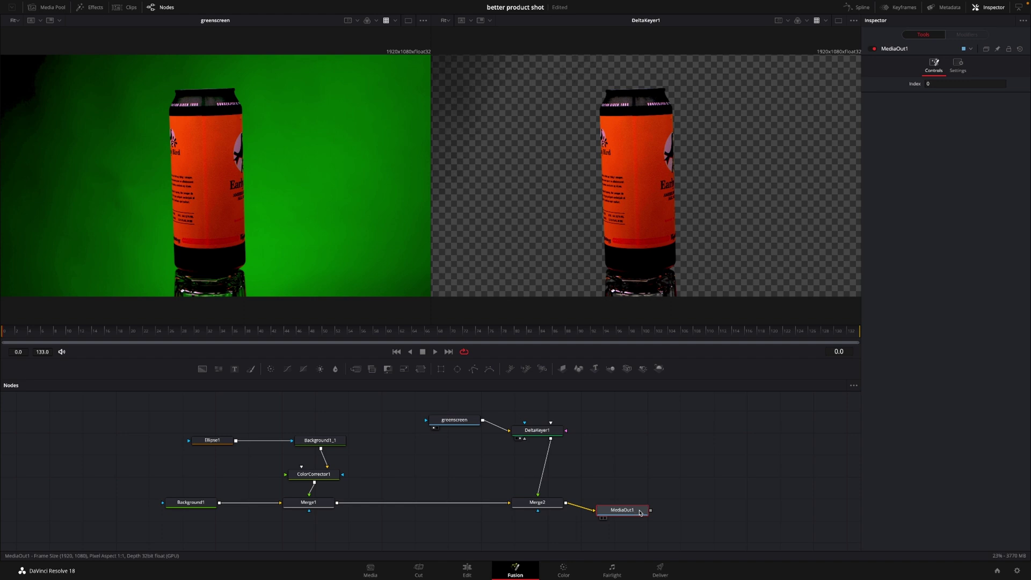
key("2")
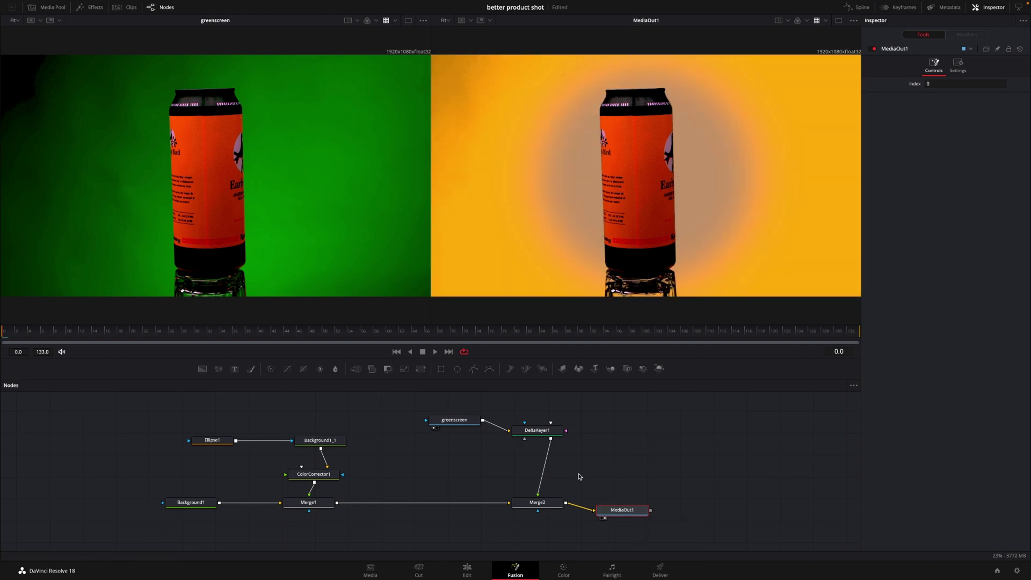
left_click_drag(546, 433, 565, 423)
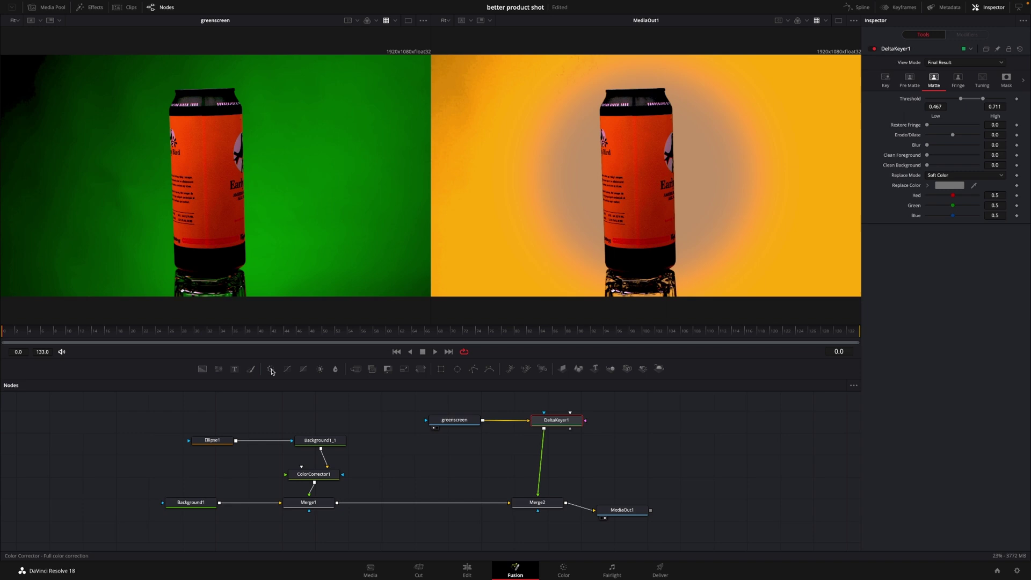
Insert a Color Corrector after DeltaKeyer1 with lower saturation and contrast, gain 1.38 and slightly darker lift
left_click_drag(271, 371, 543, 451)
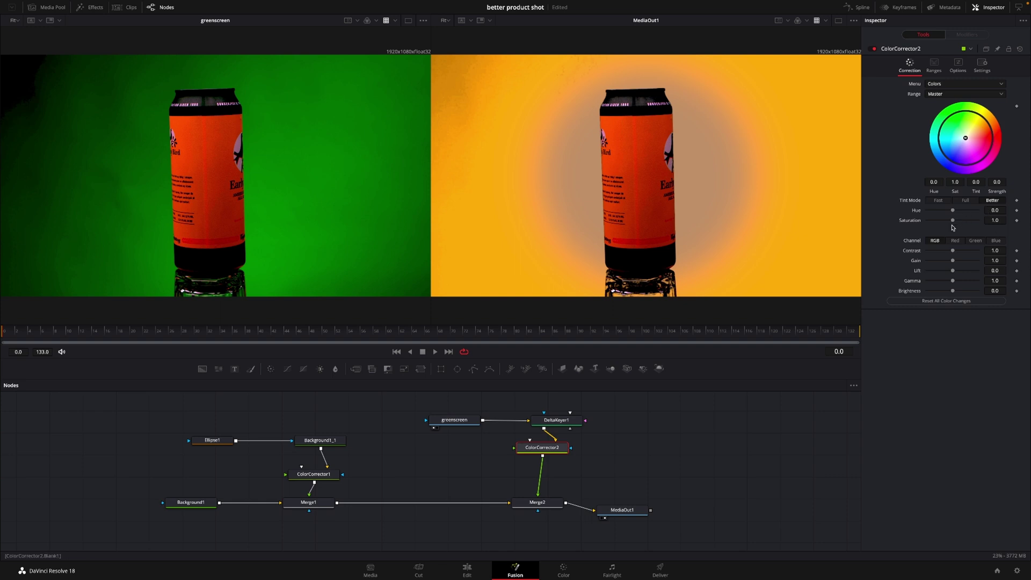
left_click_drag(954, 222, 955, 224)
left_click_drag(954, 253, 954, 262)
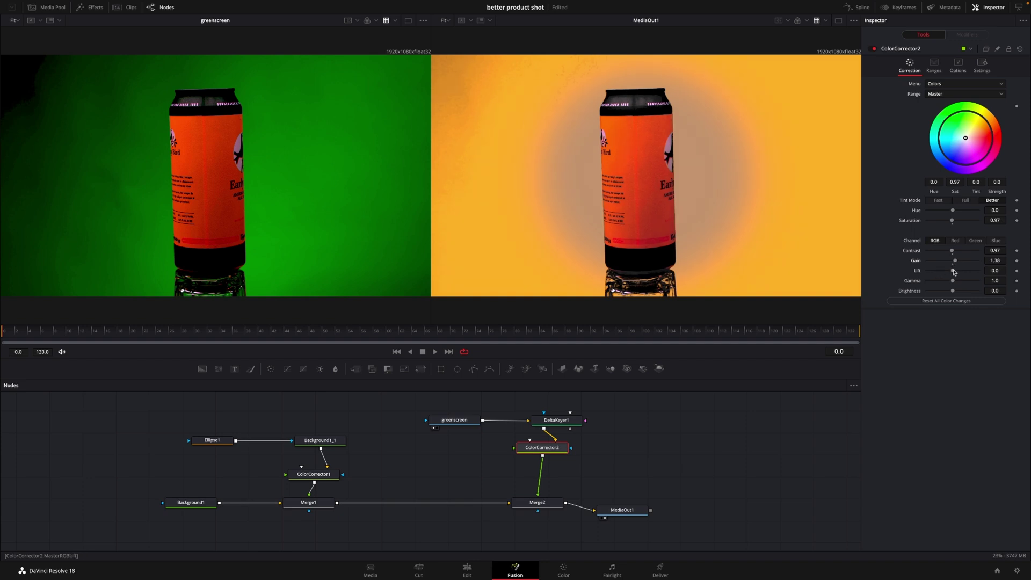
left_click_drag(953, 272, 954, 272)
Add Transform1 below ColorCorrector2 and set its Size to 1.32 and Center X to 0.521
left_click_drag(421, 370, 553, 525)
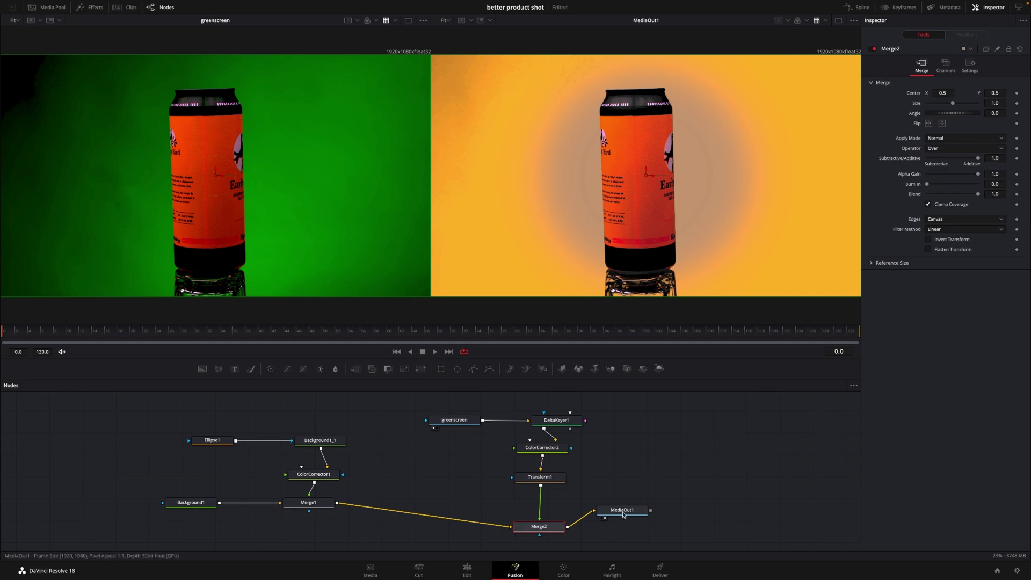
left_click_drag(623, 514, 678, 536)
left_click(553, 476)
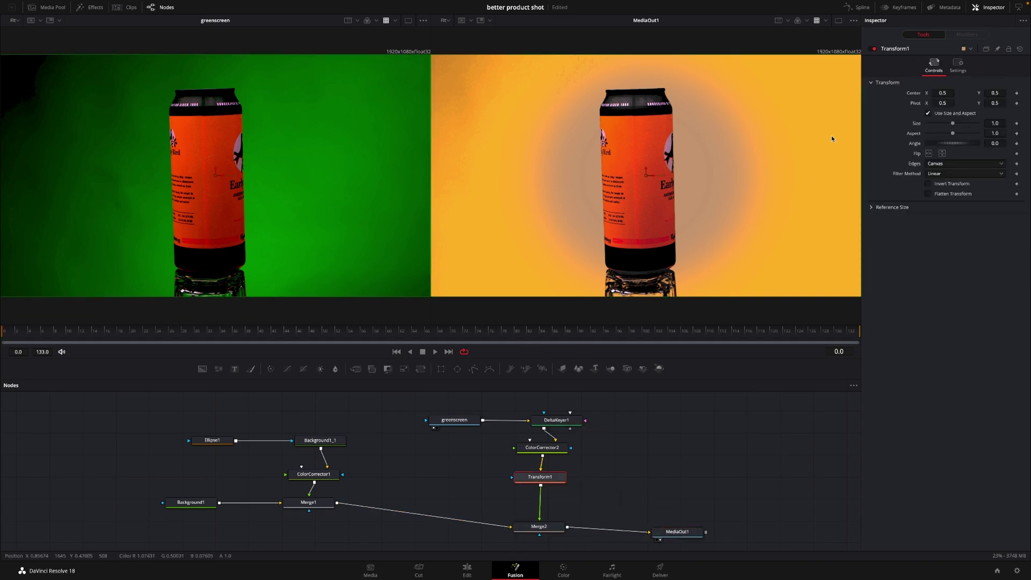
left_click_drag(953, 125, 955, 126)
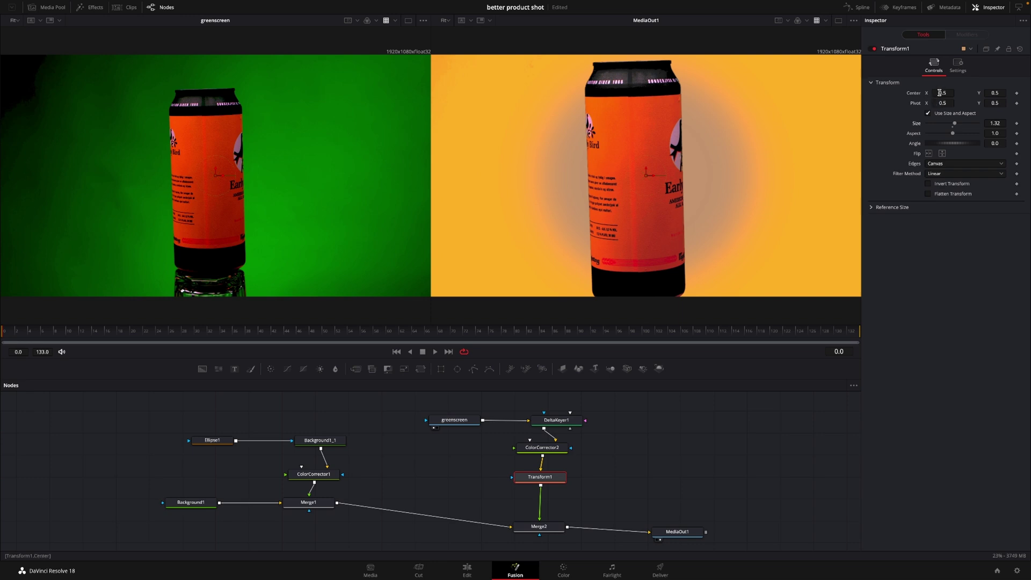
left_click_drag(940, 93, 955, 92)
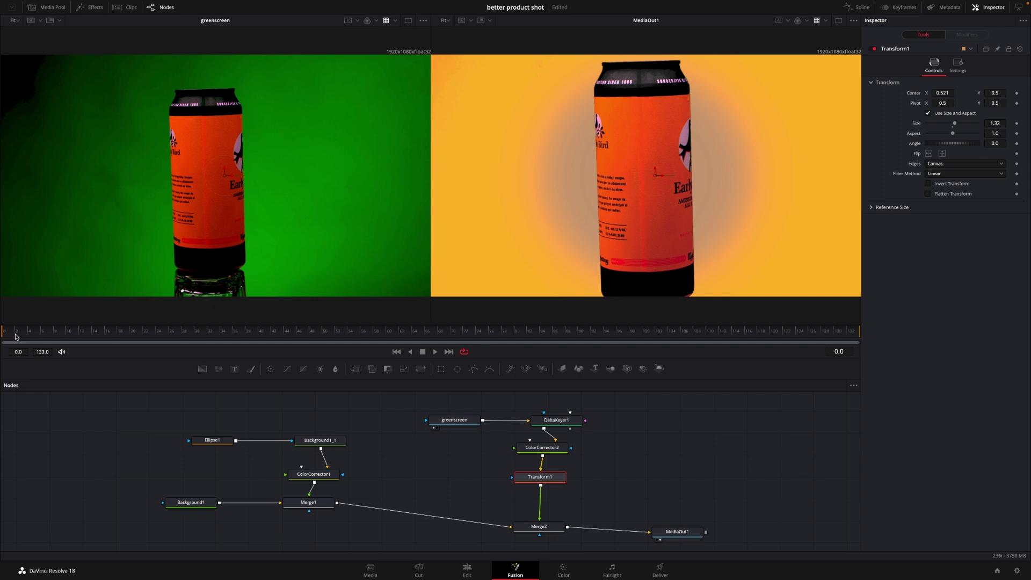
Keyframe Transform1's Center and Size at frame 24, where the can stands upright
left_click(154, 336)
left_click_drag(155, 337, 158, 336)
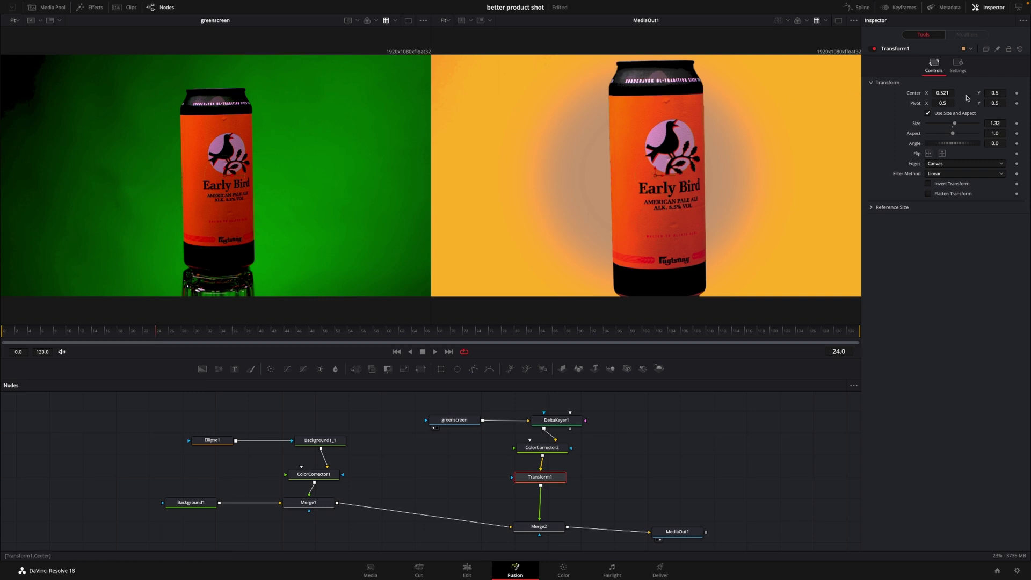
left_click(1017, 94)
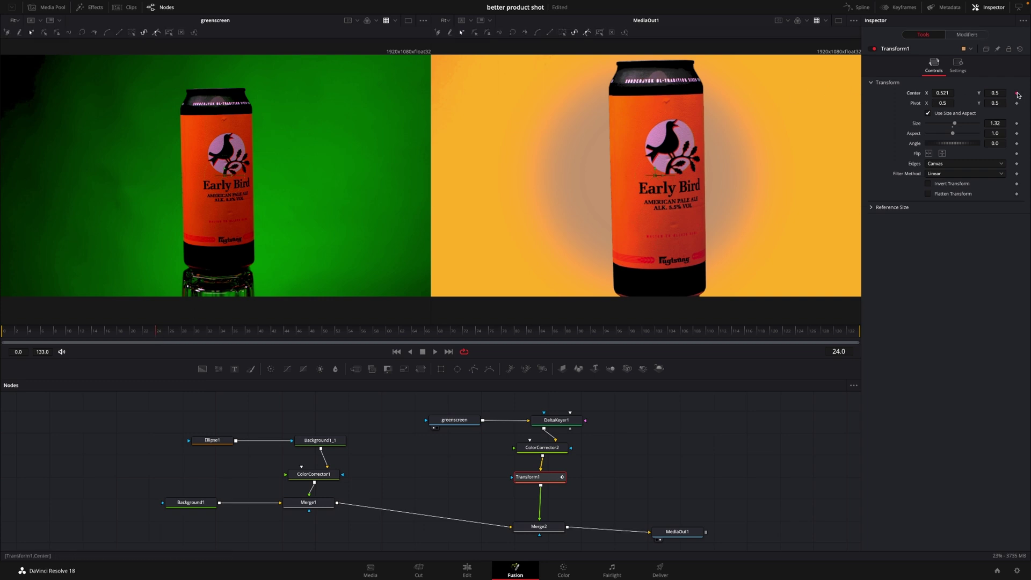
left_click(1017, 124)
At frame 0, move the can below the frame, tilt it to 15.7, and preview the intro
left_click_drag(50, 332, 2, 336)
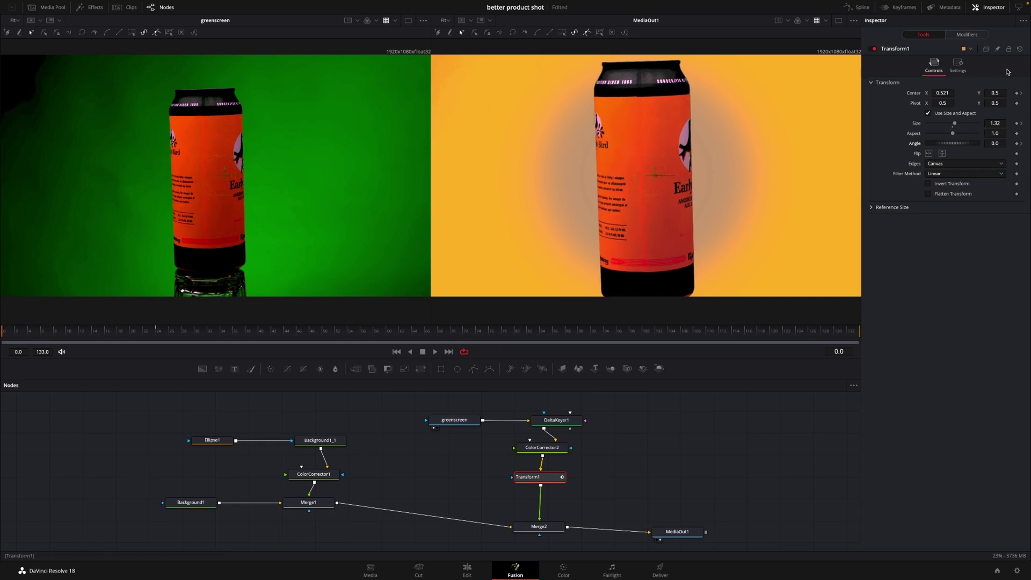
left_click_drag(1000, 92, 938, 93)
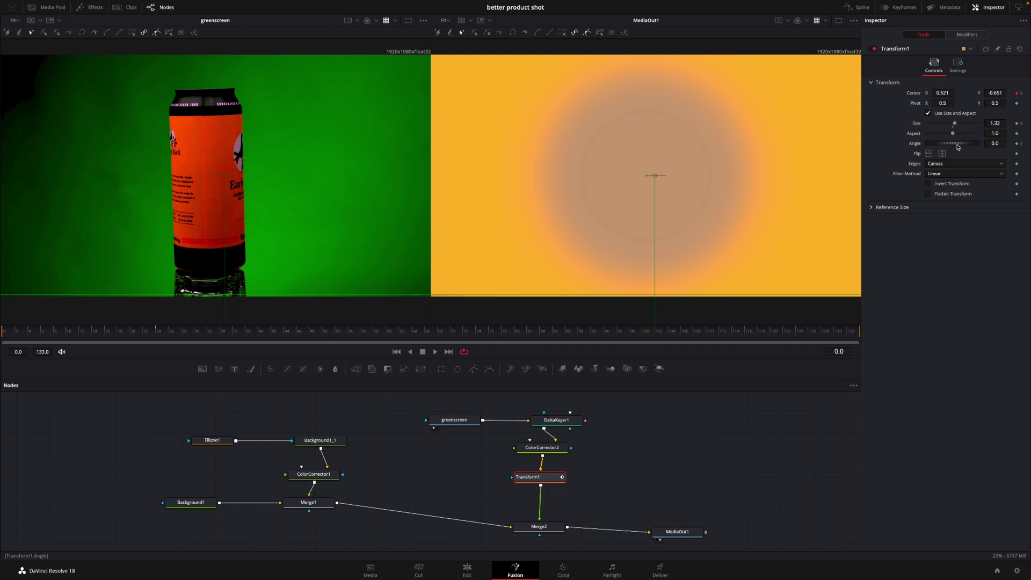
left_click_drag(957, 146, 959, 147)
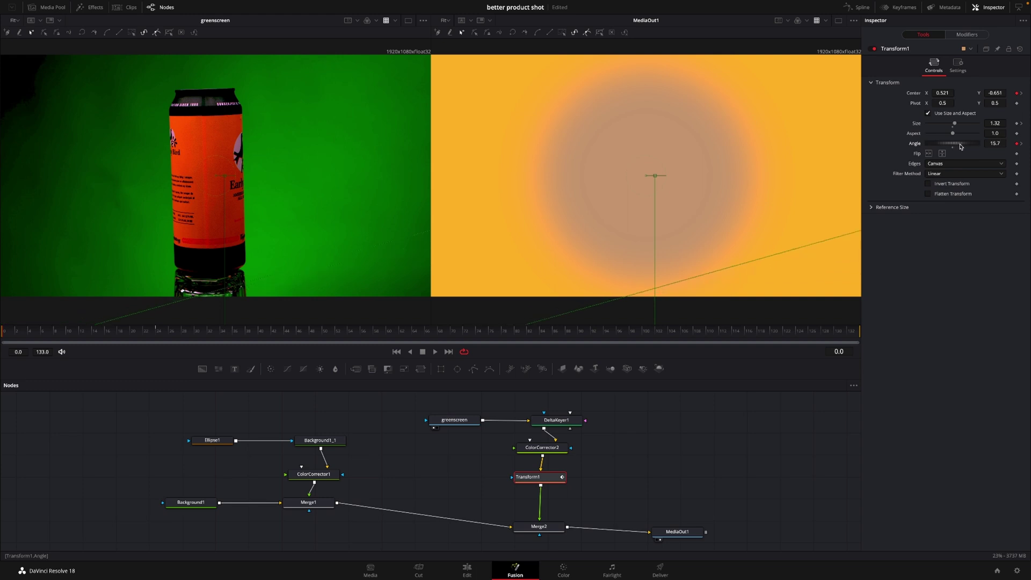
key("space")
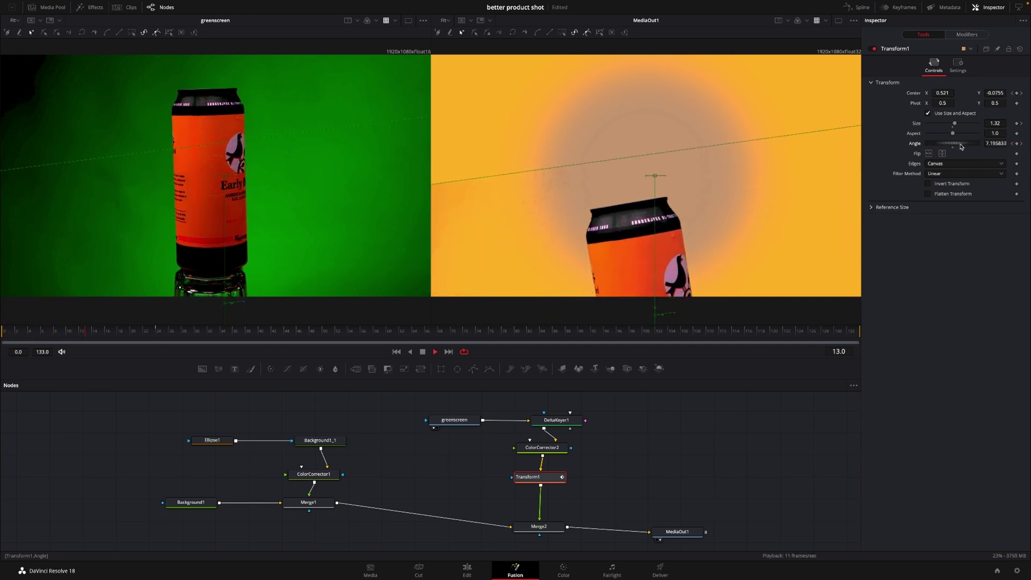
key("space")
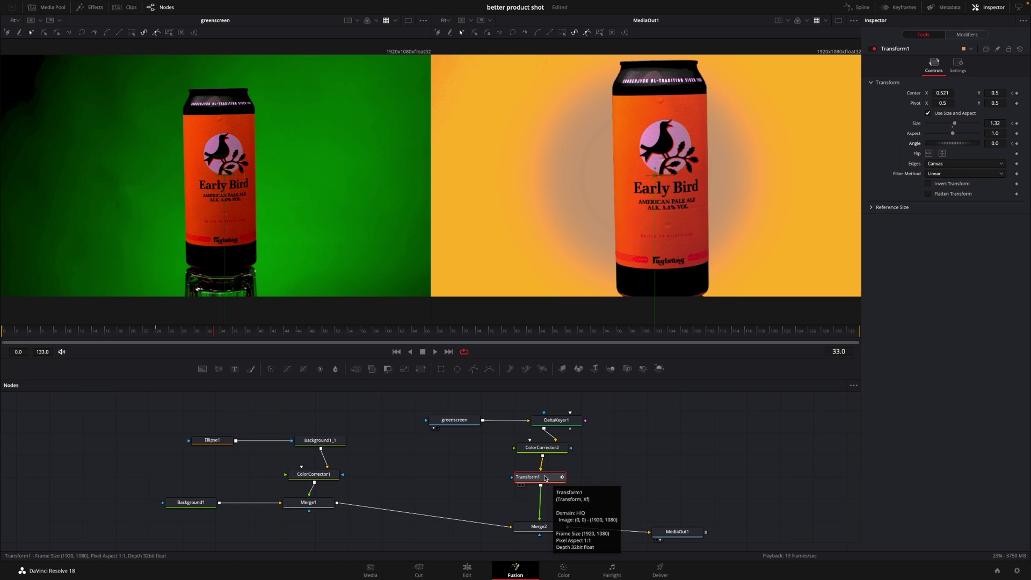
Detach Transform1 and add a Rectangle mask sized and centred around the can
left_click_drag(545, 477, 664, 488)
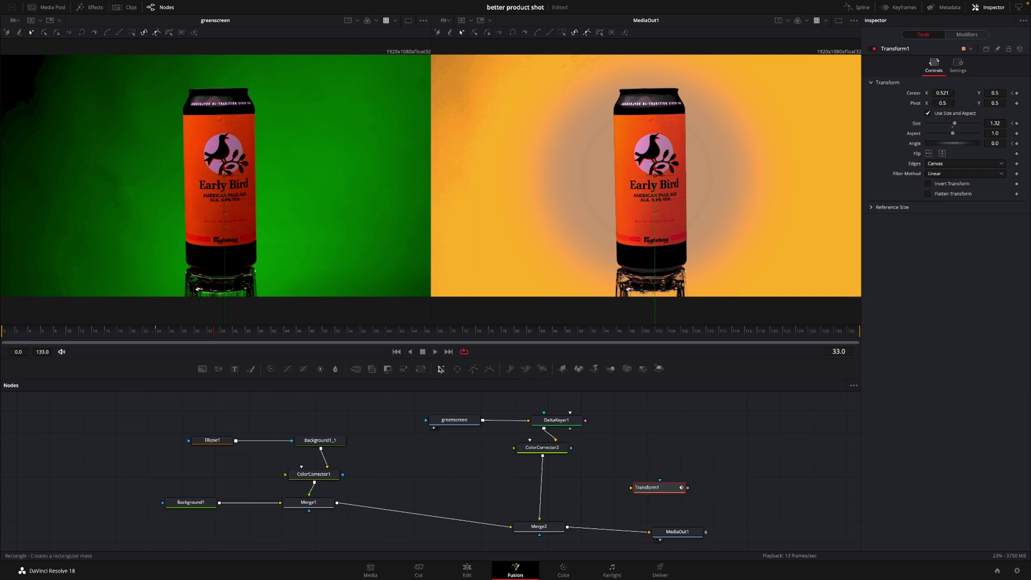
left_click_drag(440, 368, 642, 416)
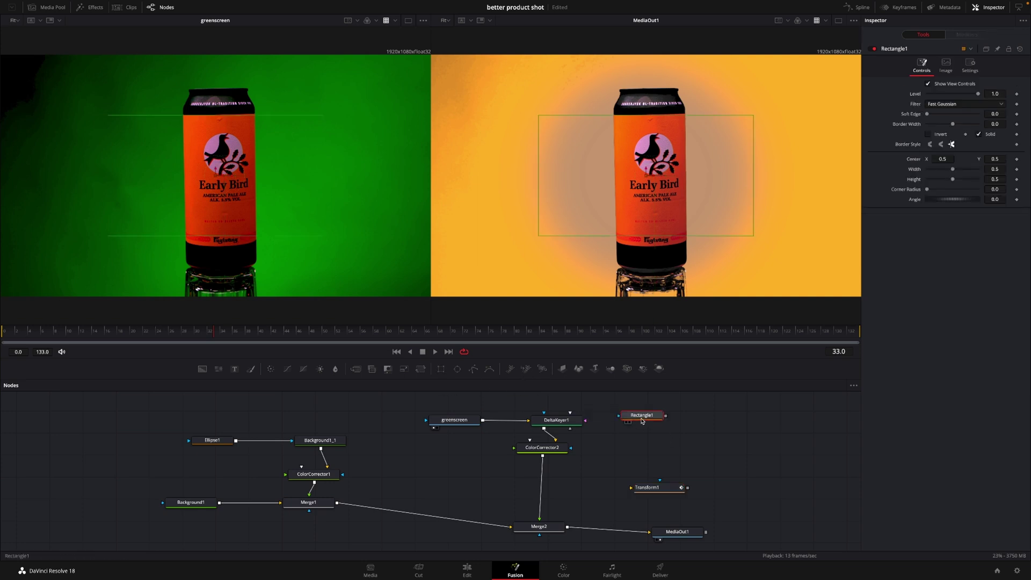
left_click_drag(539, 195, 584, 196)
left_click_drag(637, 239, 639, 272)
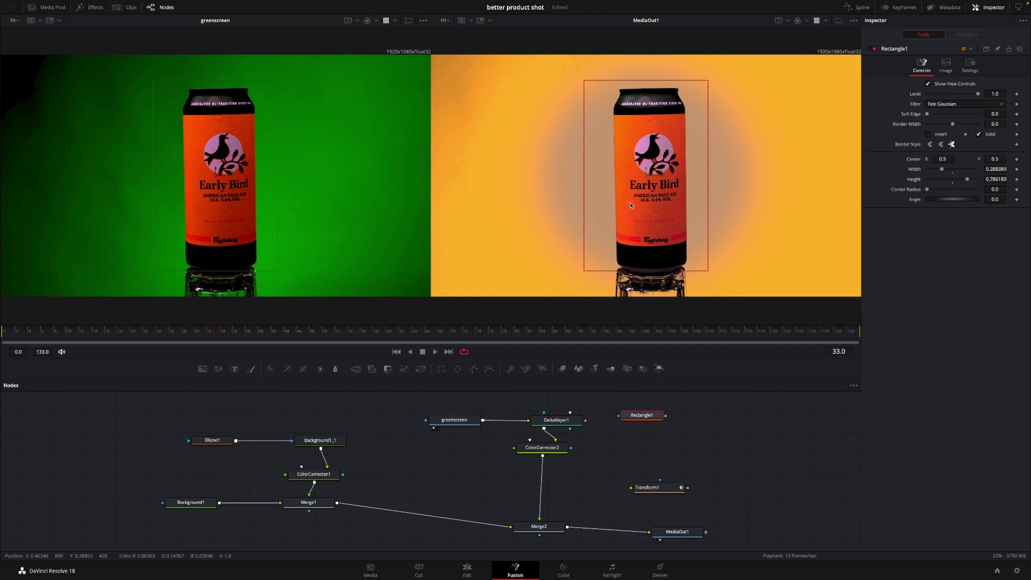
left_click_drag(647, 174, 648, 181)
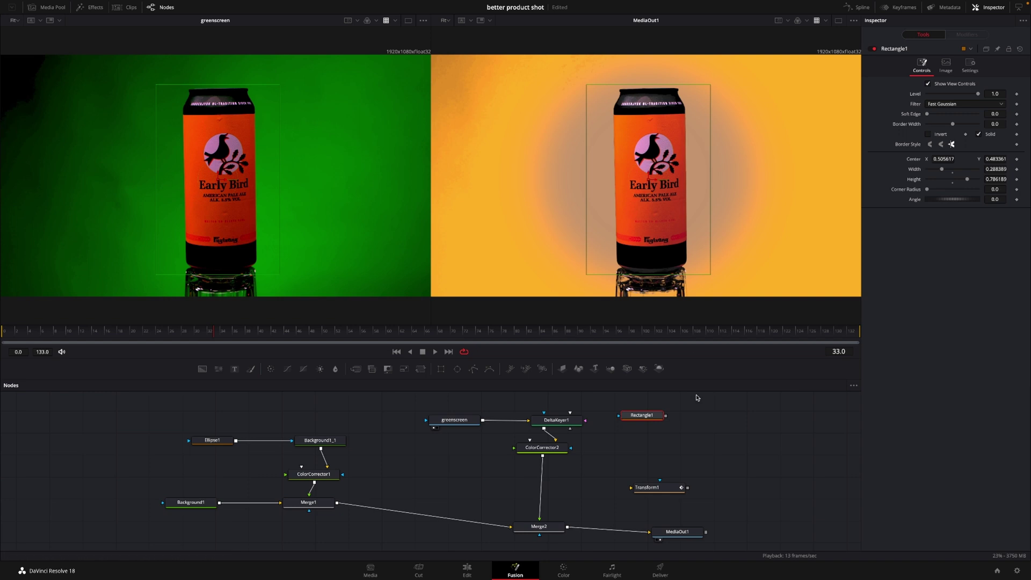
Connect Rectangle1 to DeltaKeyer1's Garbage Matte input and invert it
left_click_drag(665, 415, 563, 423)
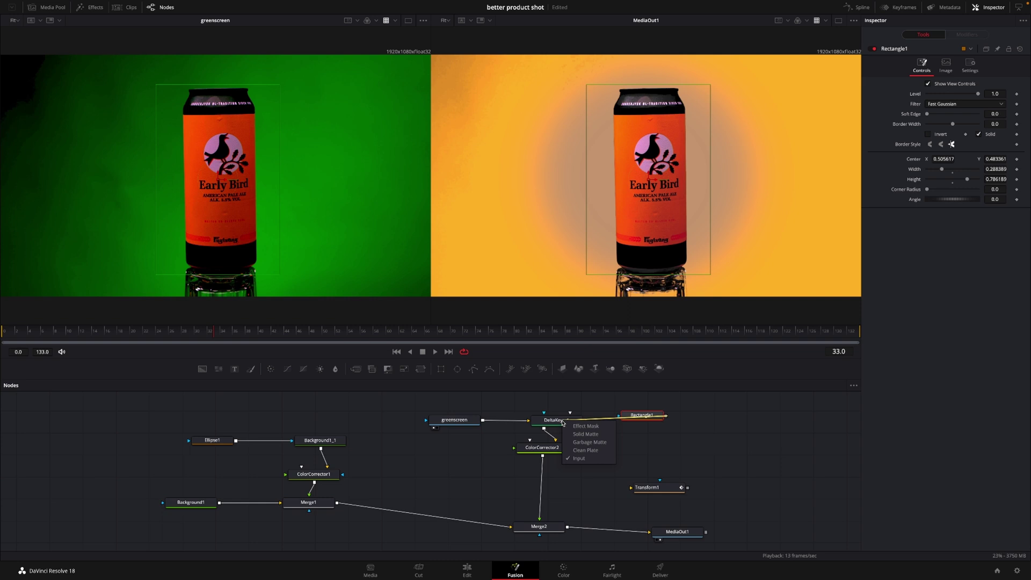
left_click(581, 442)
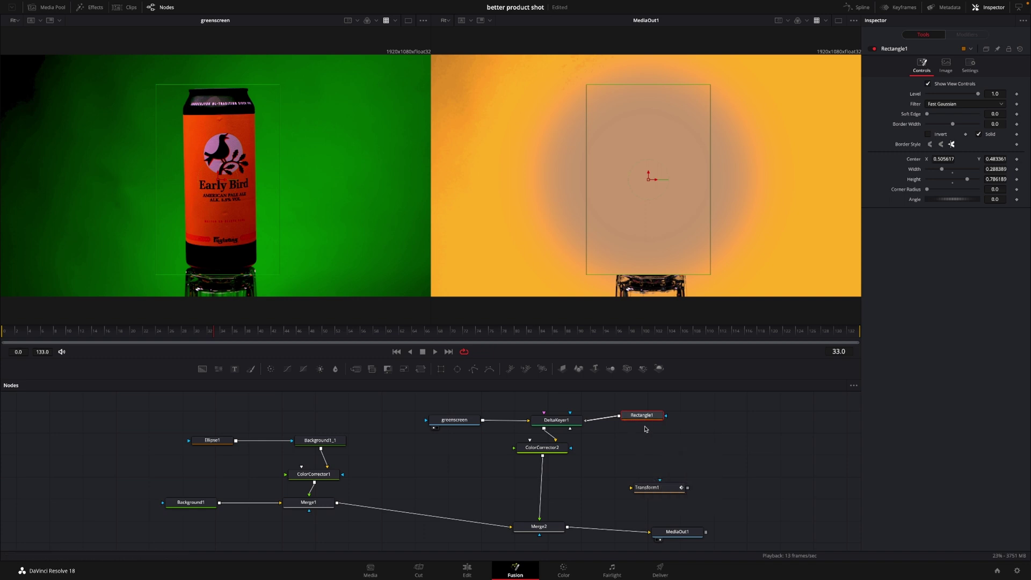
left_click(928, 134)
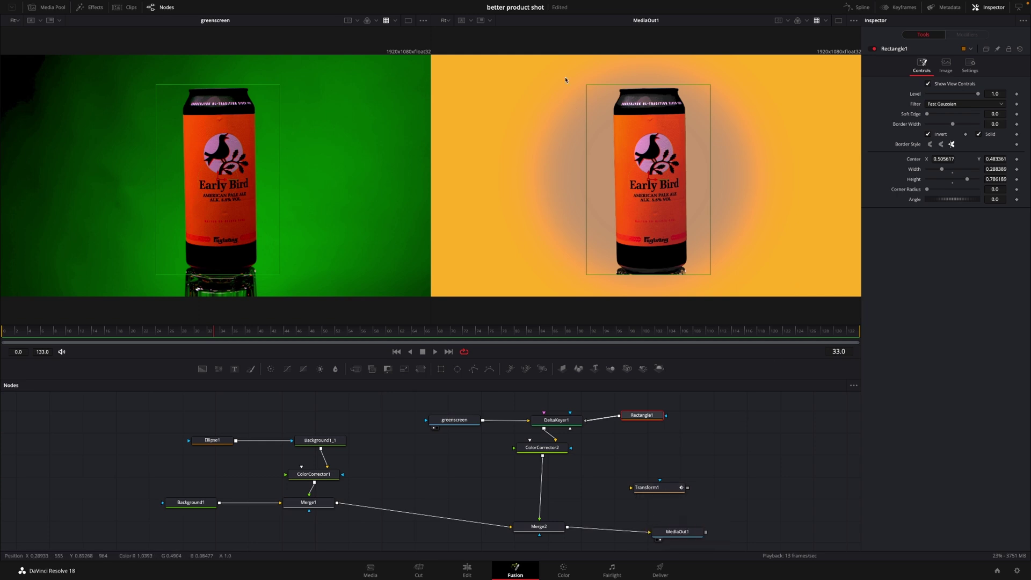
left_click_drag(671, 488, 659, 482)
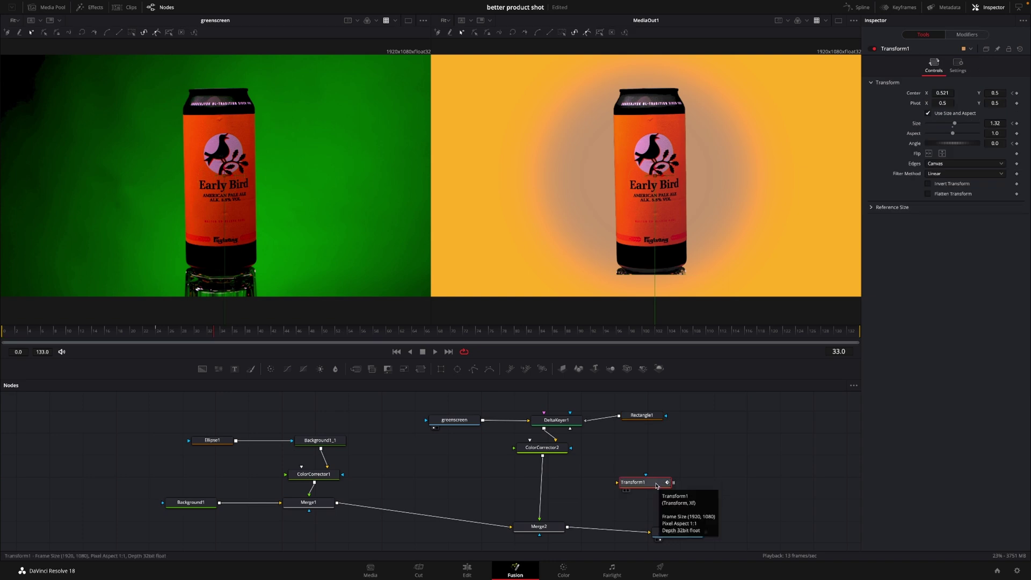
Rewire Transform1 between ColorCorrector2 and Merge2, then scrub and play from frame 22 to check the animation
left_click_drag(650, 487, 542, 489)
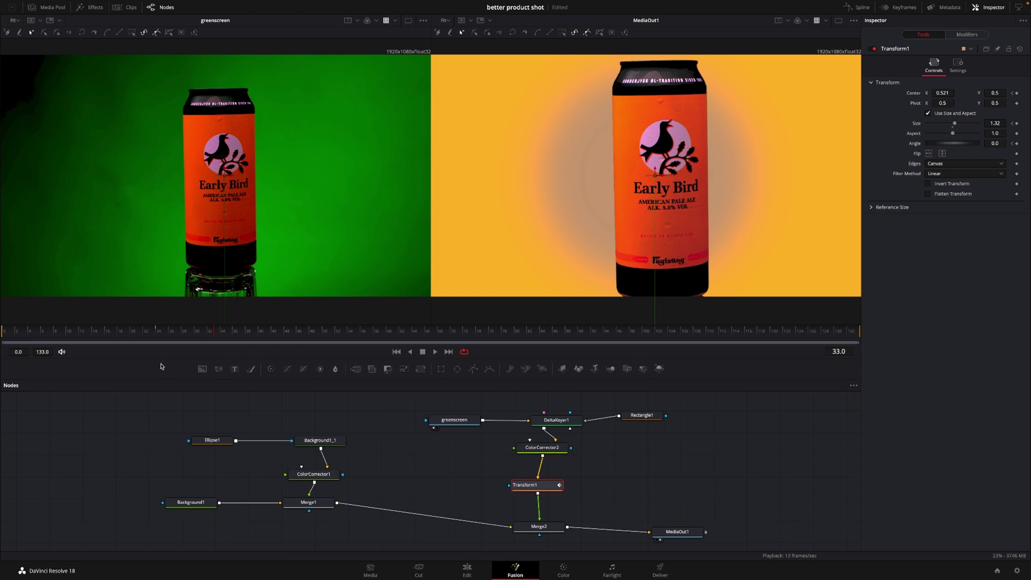
left_click(144, 339)
left_click_drag(144, 338, 185, 358)
key("space")
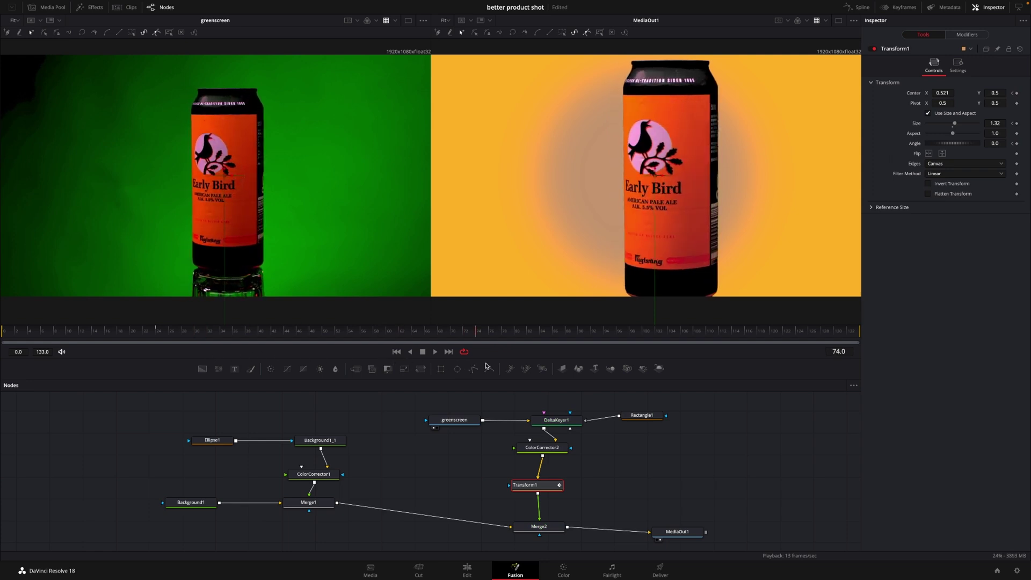
left_click_drag(698, 354, 775, 342)
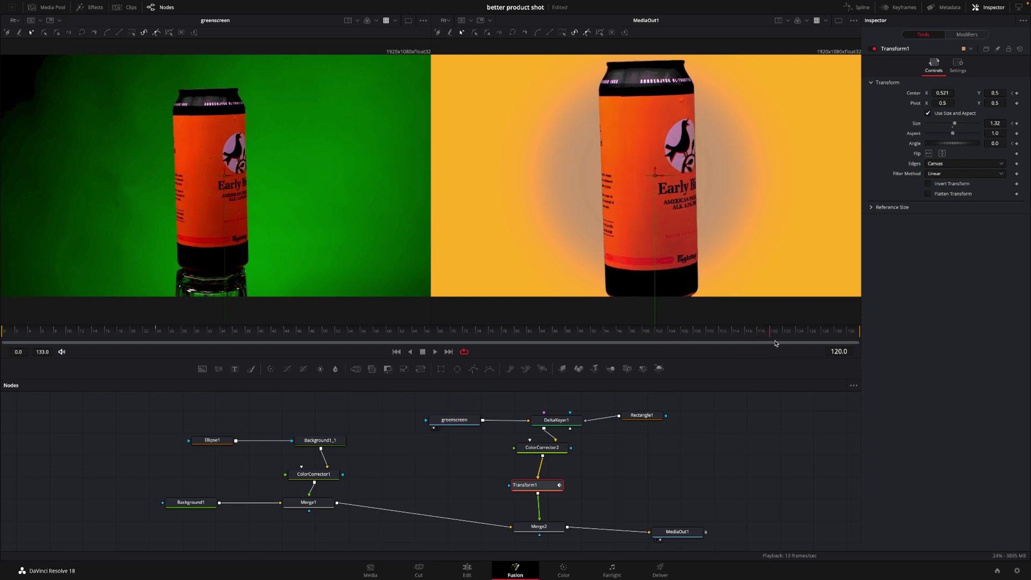
Add hold keyframes on the can's Center, Size and Angle before the exit
left_click(1016, 94)
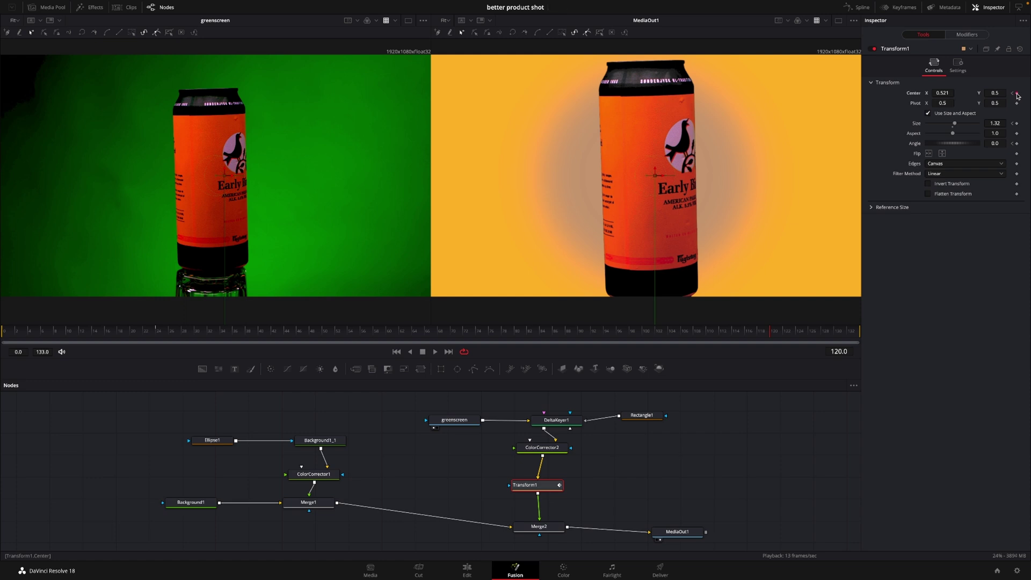
left_click(1016, 123)
left_click(1016, 144)
At frame 130, tilt the can the other way, drop it below frame (Y -0.423), and play MediaOut1
left_click_drag(771, 337, 835, 340)
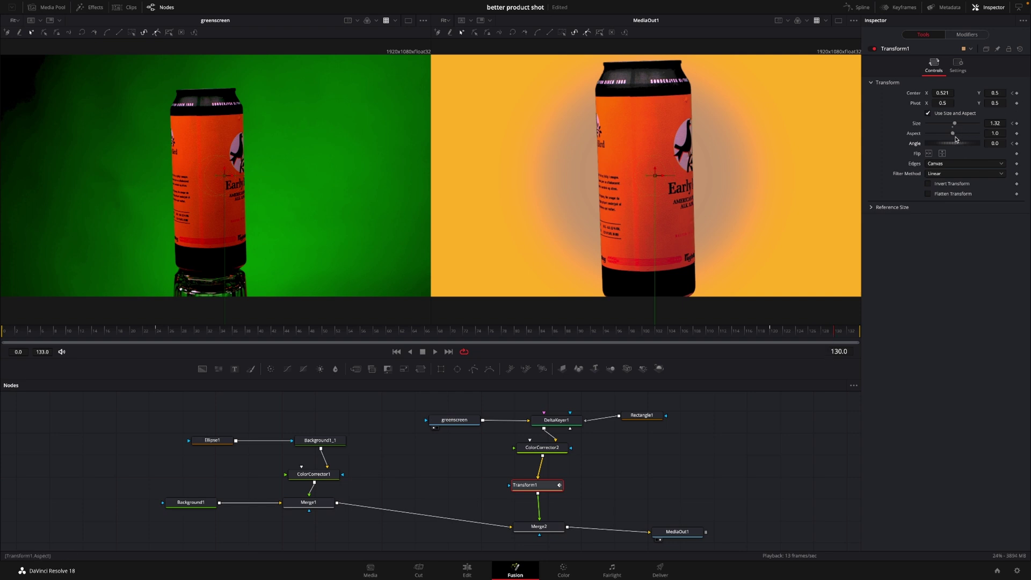
left_click_drag(967, 146, 964, 148)
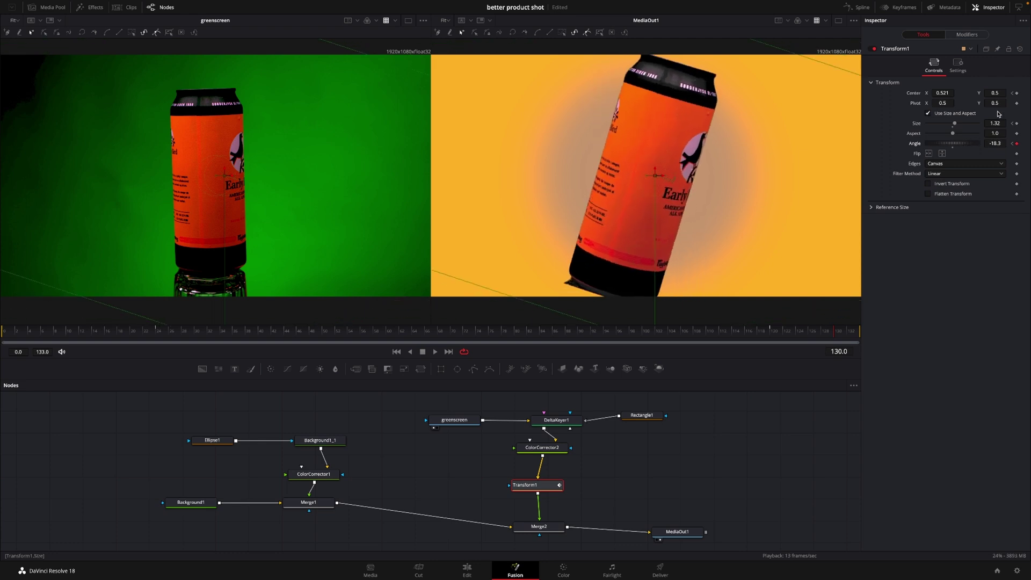
left_click(1000, 92)
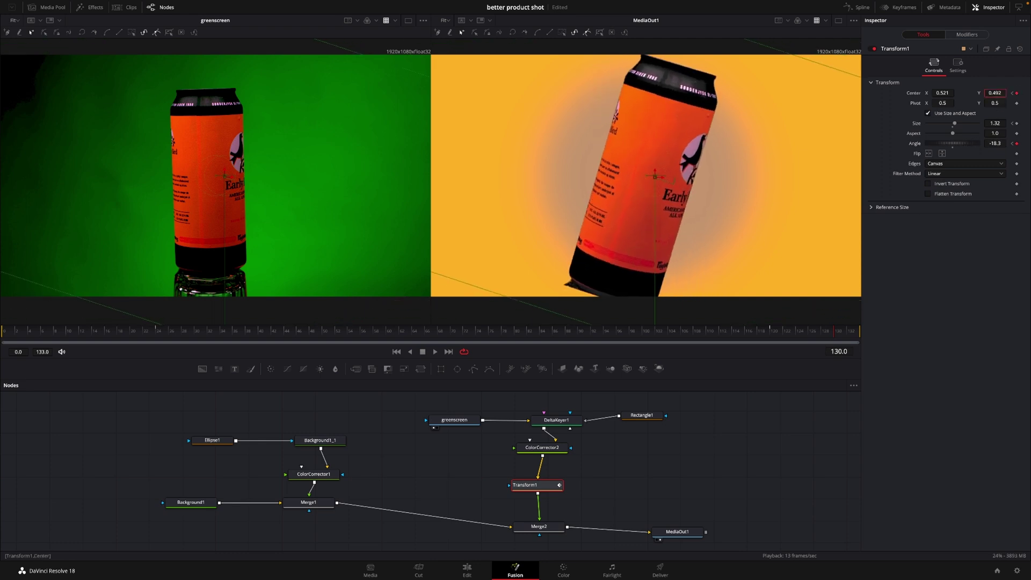
type("-0.423")
key("Return")
left_click_drag(711, 179, 711, 238)
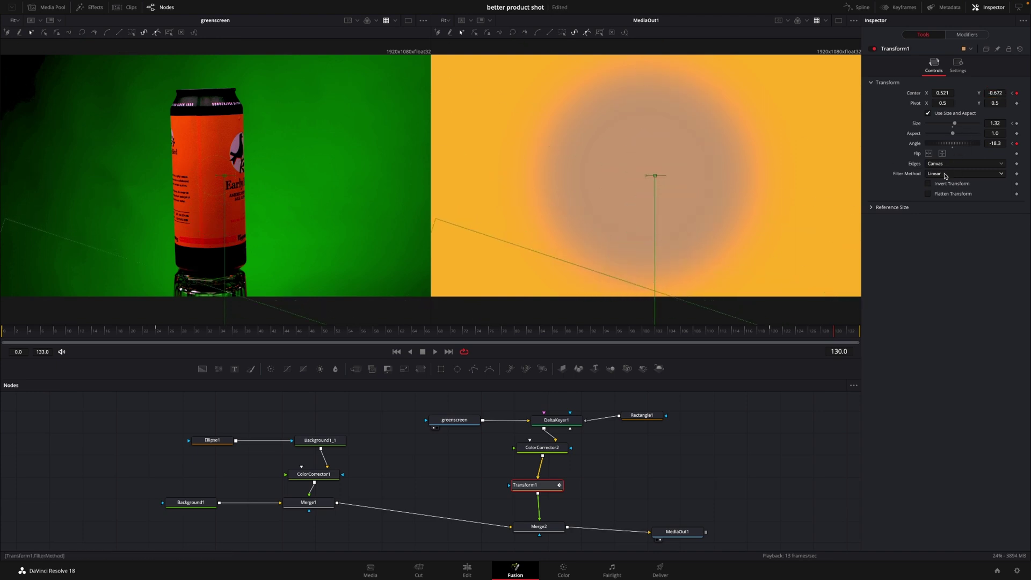
left_click(676, 531)
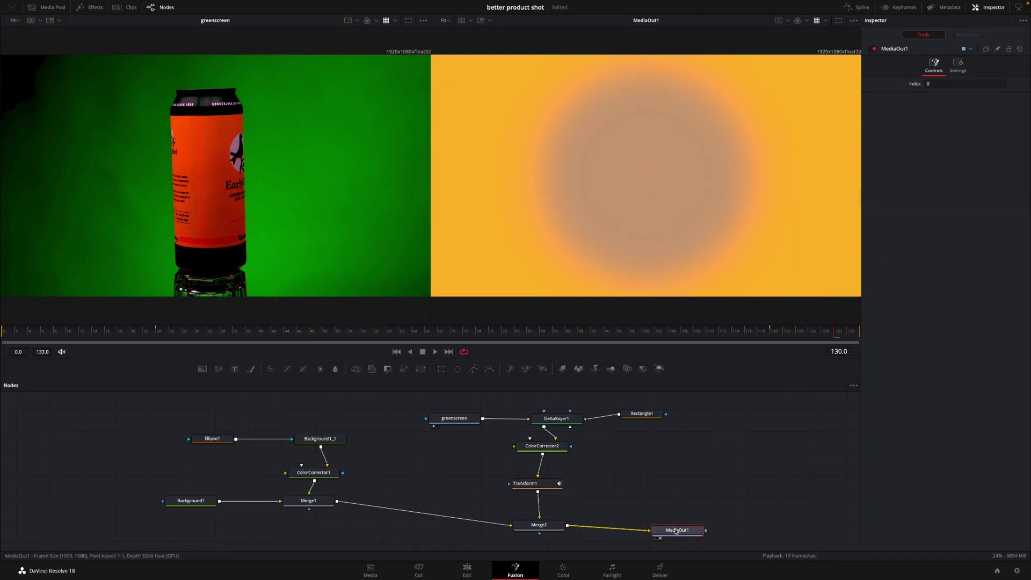
key("space")
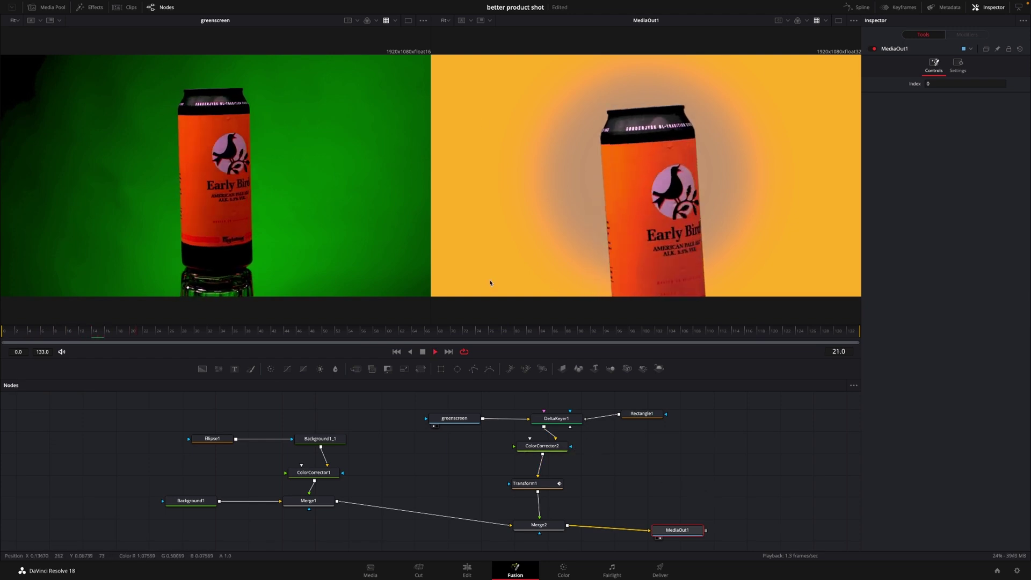
Undo an eyedropper-sampled dark red on Background1 and set its Red to 1.181 with Green 0.425
key("space")
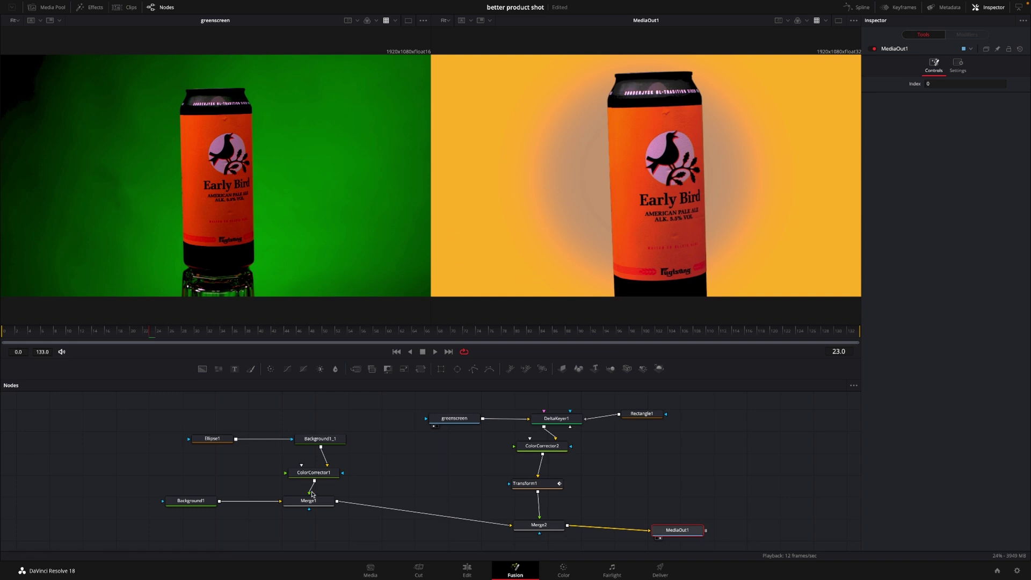
left_click(198, 505)
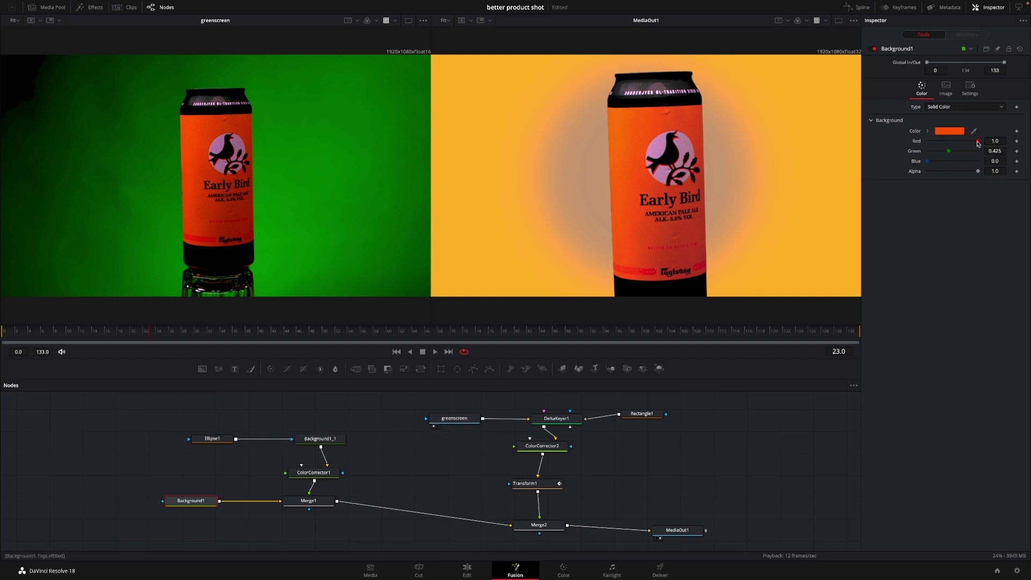
left_click_drag(973, 133, 663, 245)
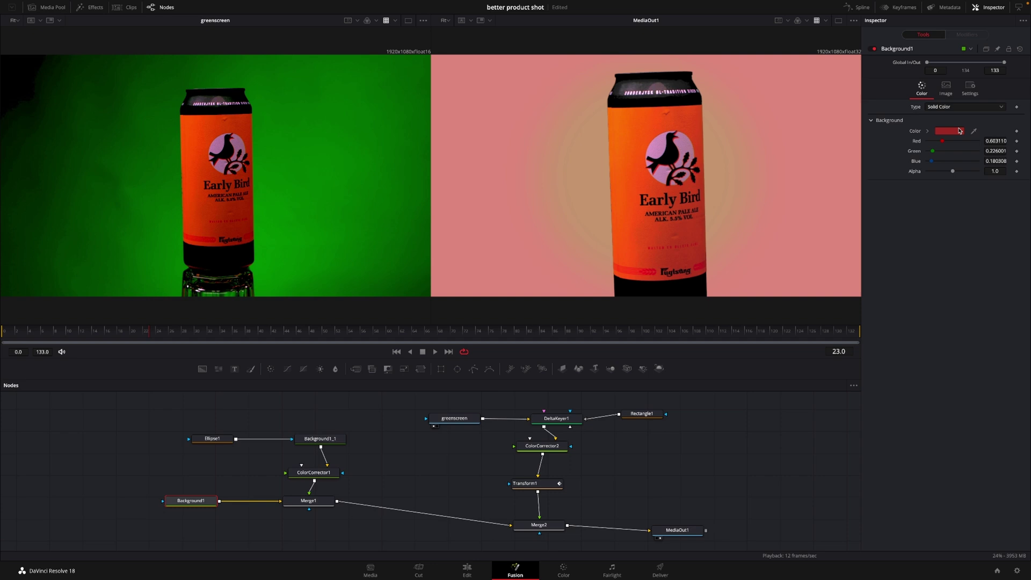
key("ctrl+z")
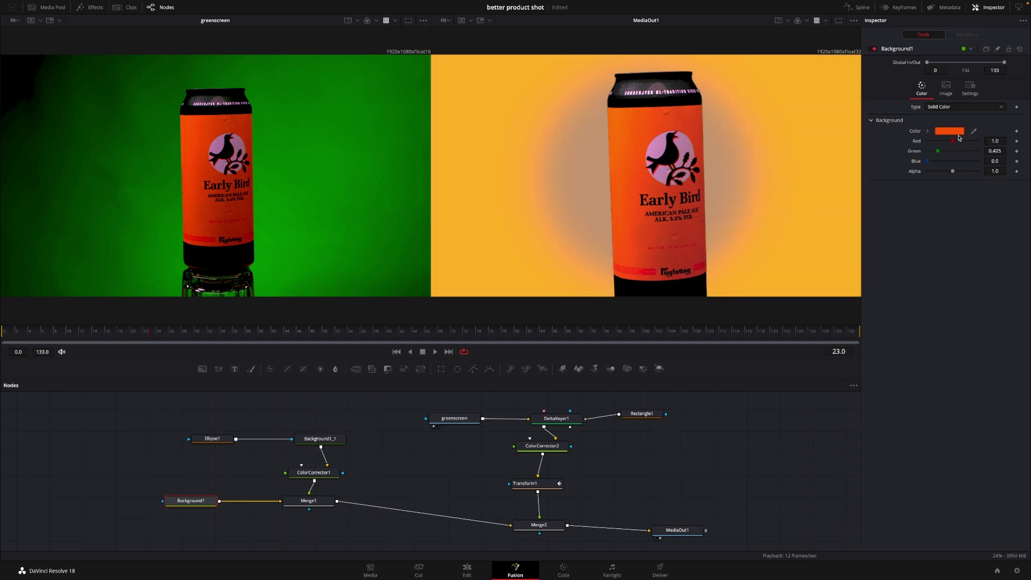
mouse_move(954, 144)
left_mouse_down()
mouse_move(965, 144)
mouse_move(943, 142)
mouse_move(960, 145)
mouse_move(938, 156)
left_mouse_up()
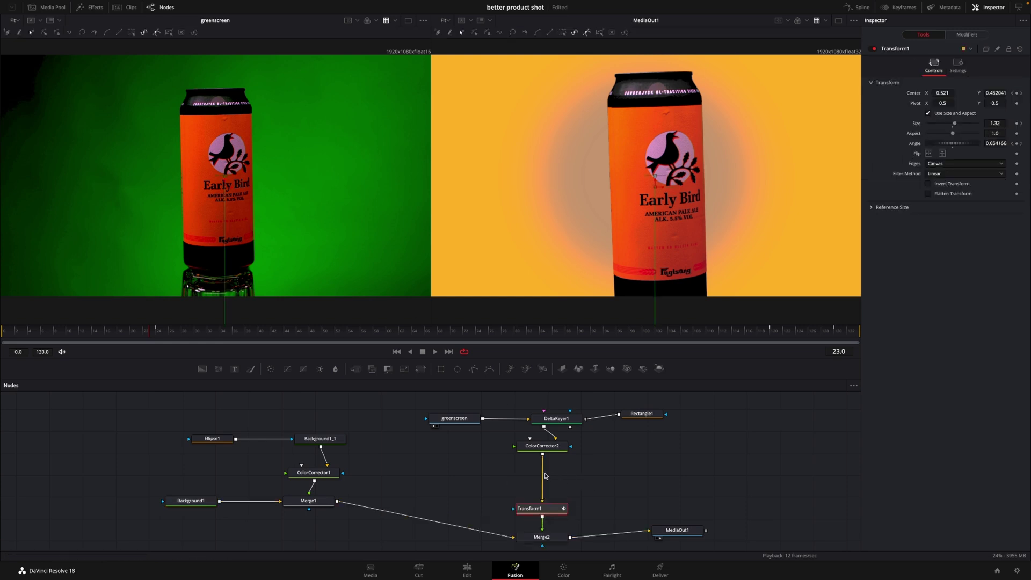
Add a Drop Shadow tool via search and wire DropShadow1 between ColorCorrector2 and Transform1
key("shift+space")
type("del")
key("BackSpace")
key("BackSpace")
key("BackSpace")
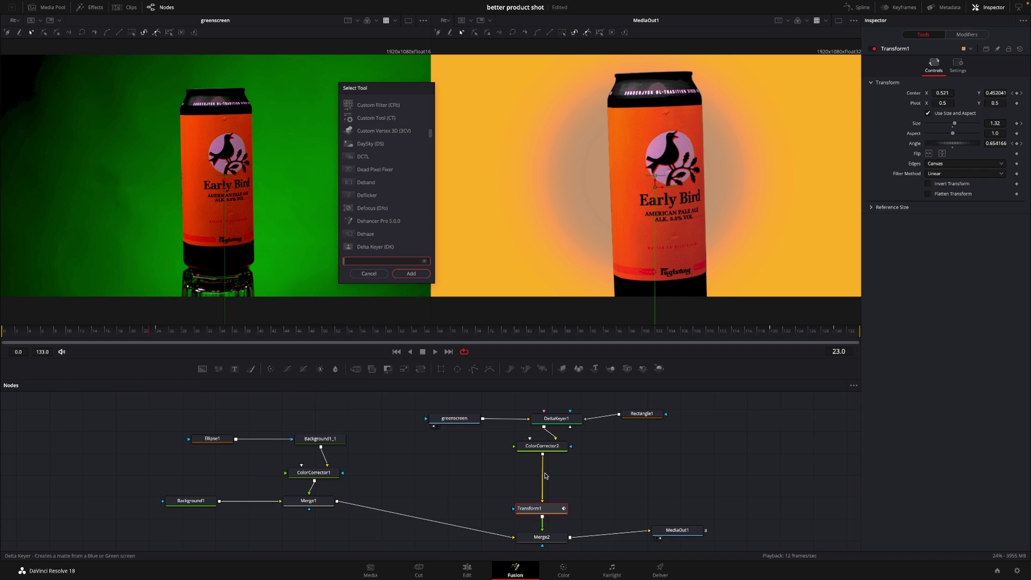
type("drop")
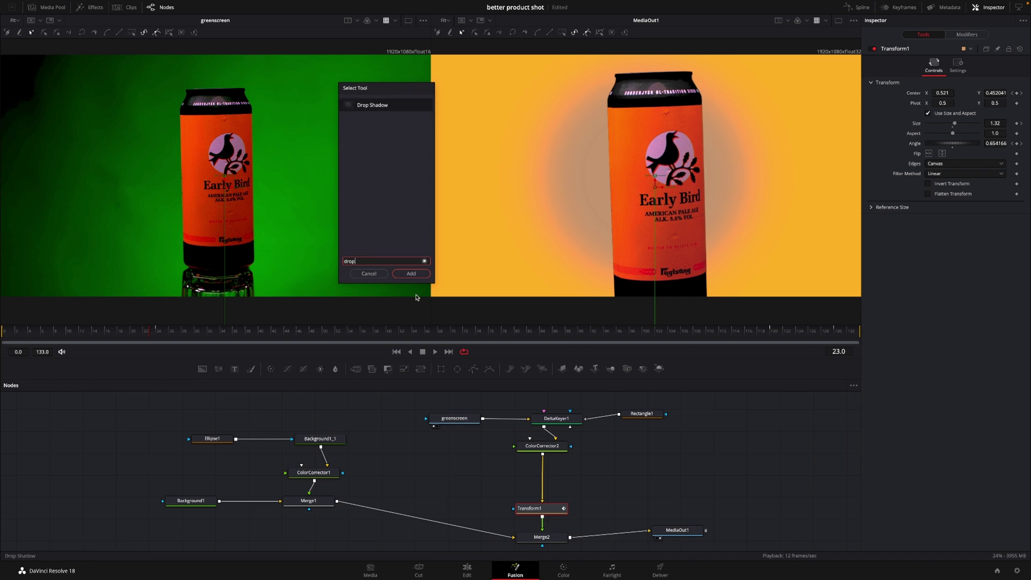
left_click(411, 274)
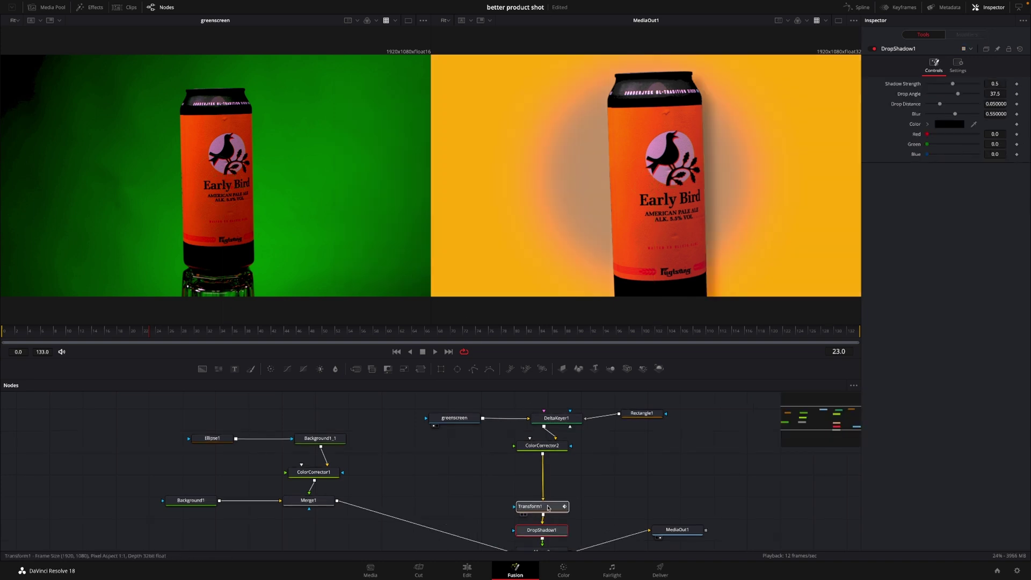
left_click_drag(547, 511, 541, 499)
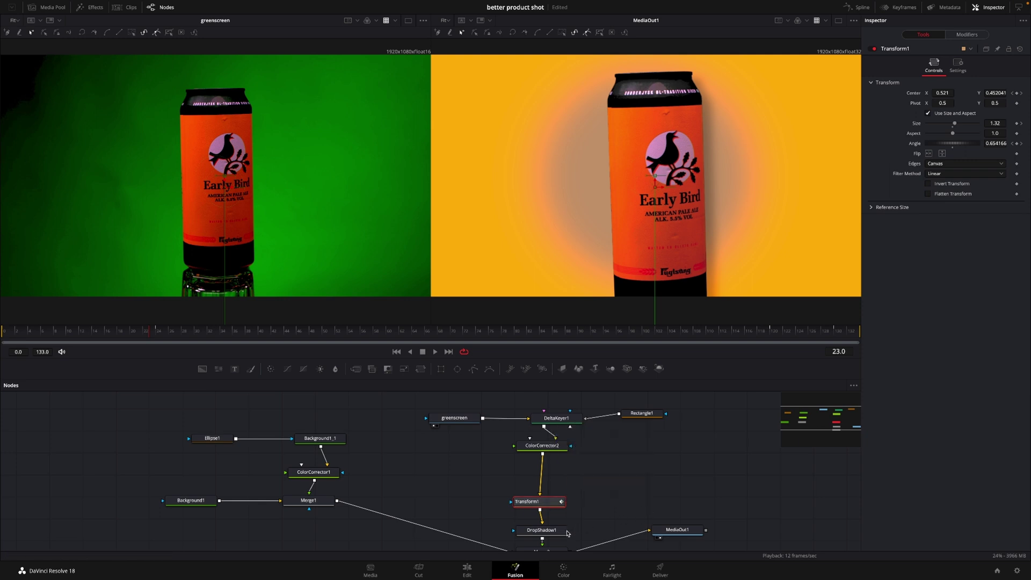
left_click(548, 531)
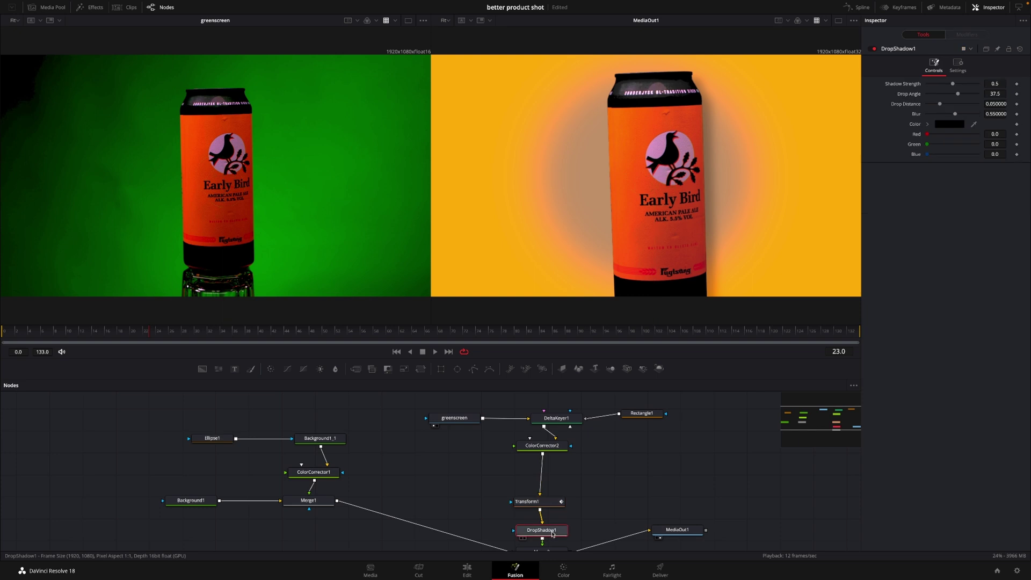
left_click_drag(553, 533, 542, 476)
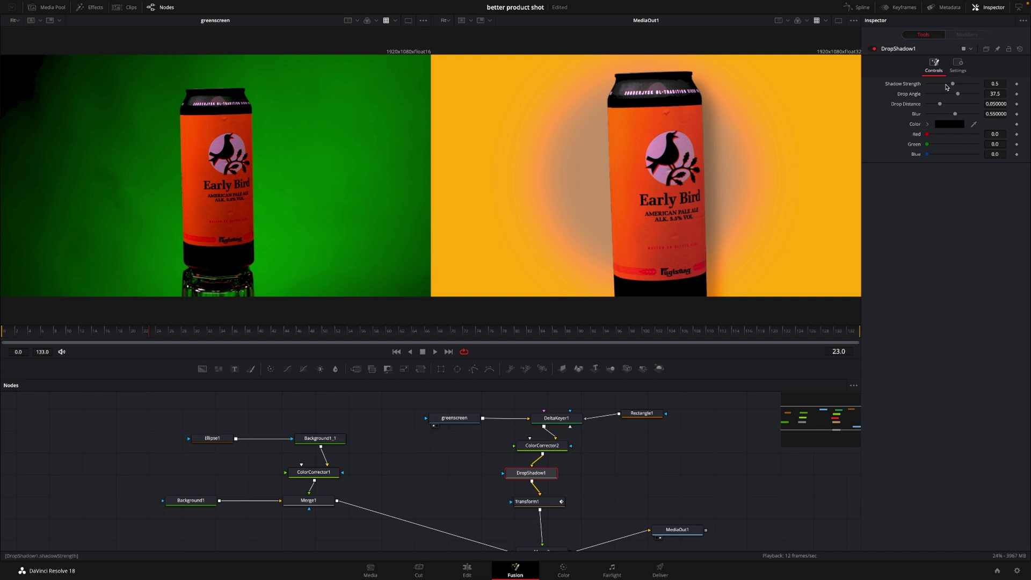
Raise the shadow strength to 0.614 and blur to 0.63, and rough in its angle and distance
mouse_move(954, 85)
left_mouse_down()
mouse_move(960, 96)
mouse_move(948, 104)
mouse_move(972, 116)
mouse_move(954, 98)
left_mouse_up()
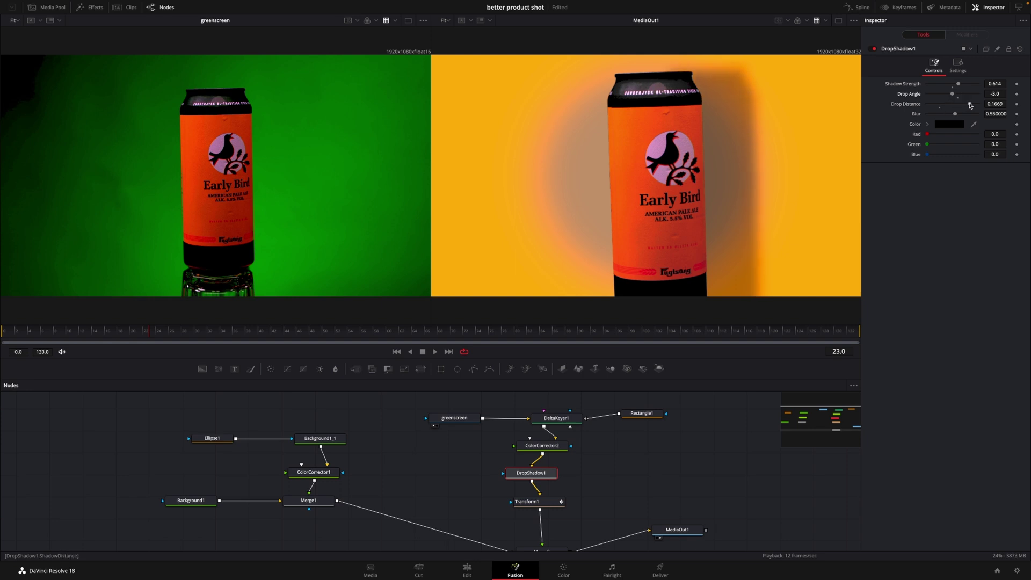
left_click_drag(954, 114, 968, 118)
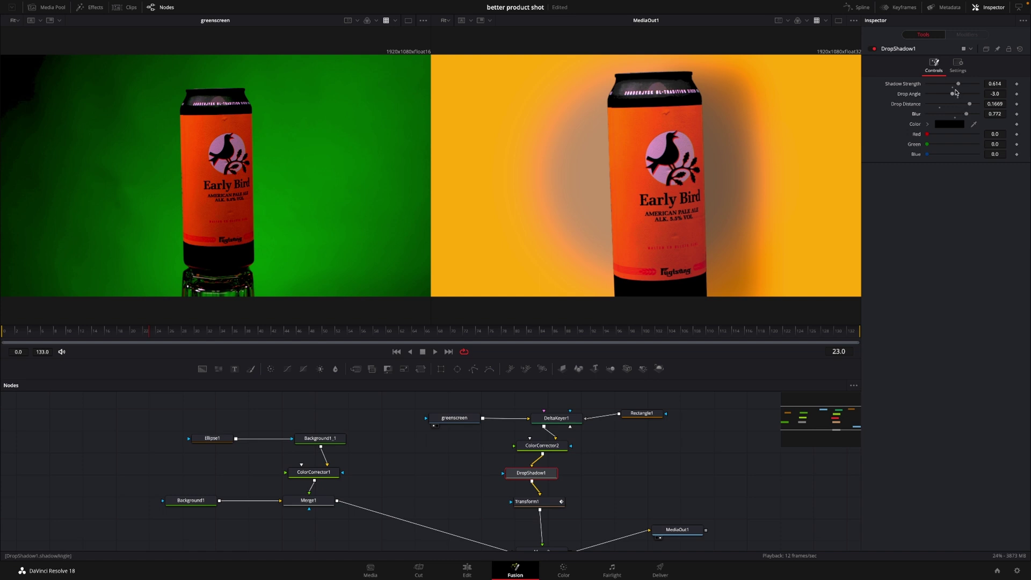
left_click_drag(953, 95, 959, 117)
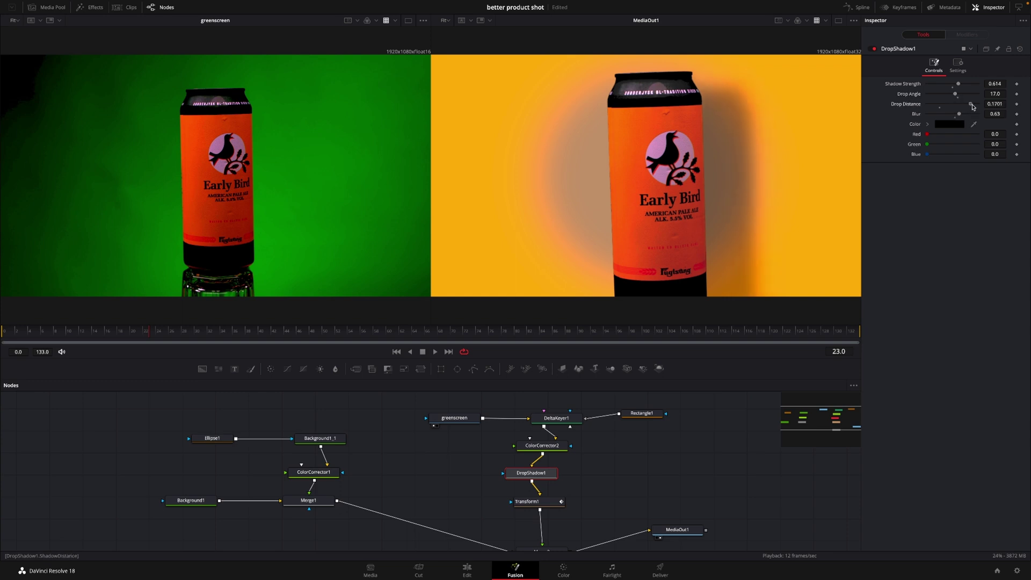
left_click_drag(969, 103, 981, 106)
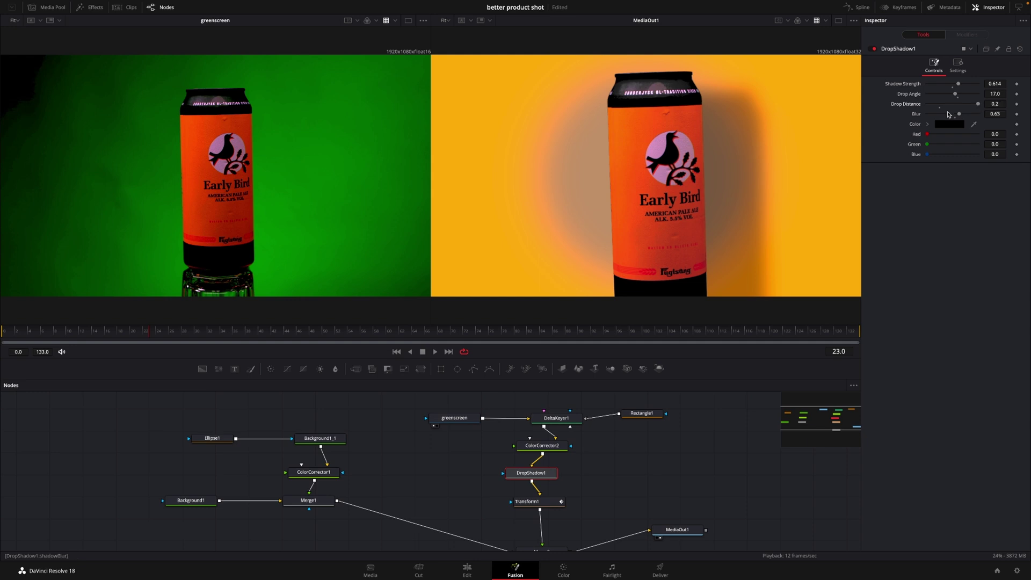
left_click(995, 103)
type("1")
key("Return")
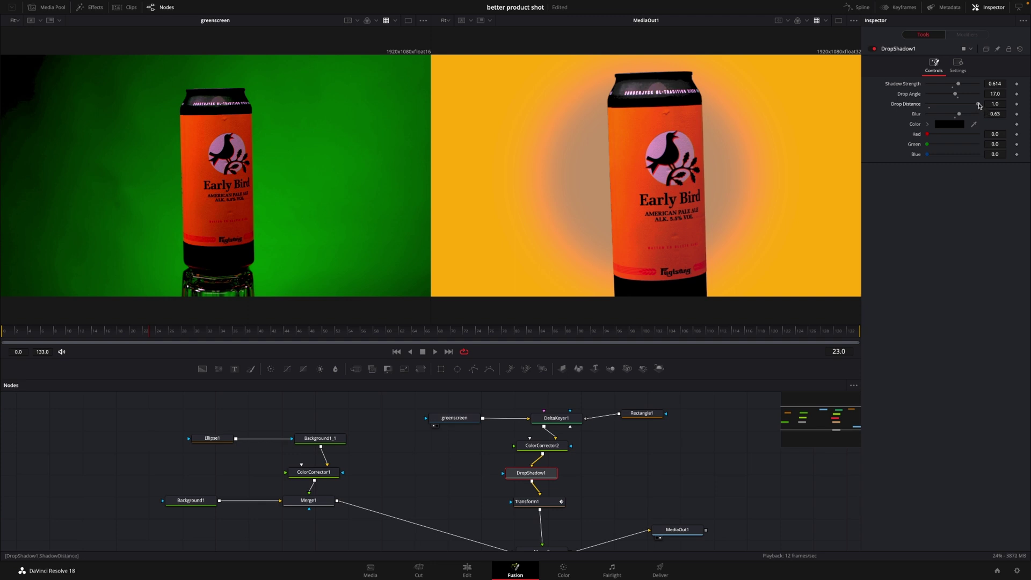
left_click_drag(978, 104, 956, 108)
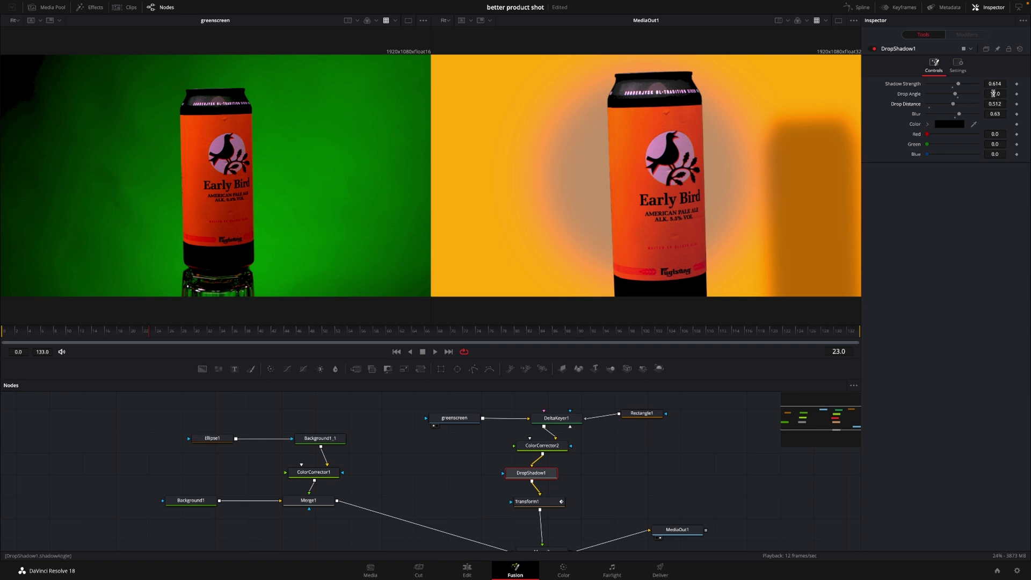
Set the Drop Angle to 8.1 and fine-tune the Drop Distance to 0.394
left_click(992, 93)
type("15.6")
key("Return")
type("8.1")
key("Return")
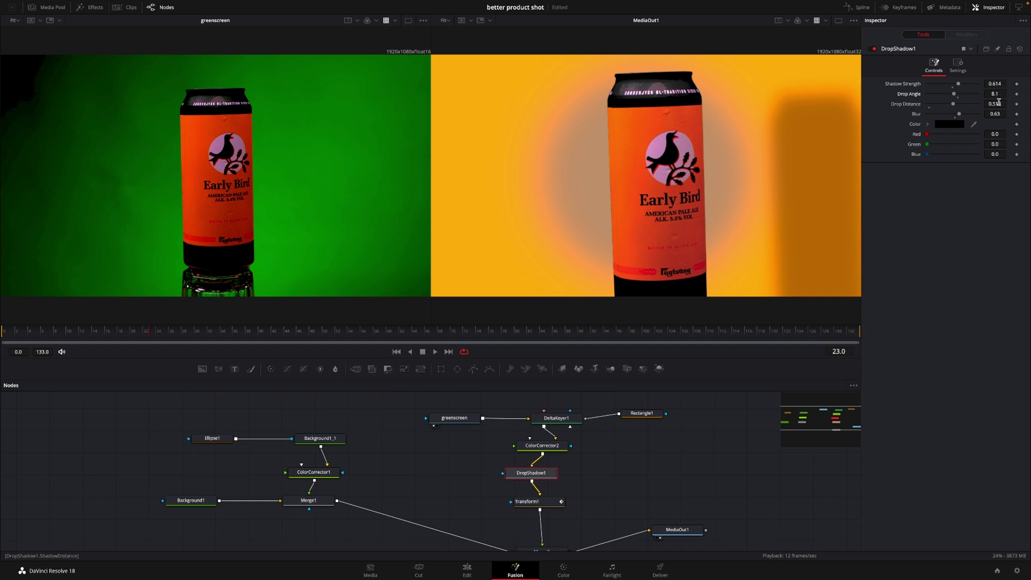
left_click(999, 102)
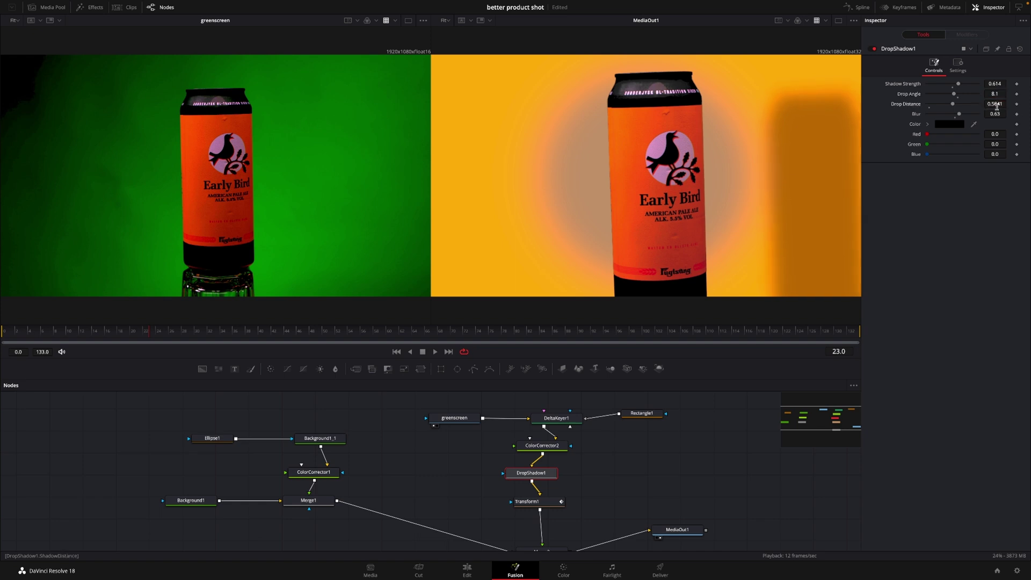
left_click_drag(953, 104, 948, 107)
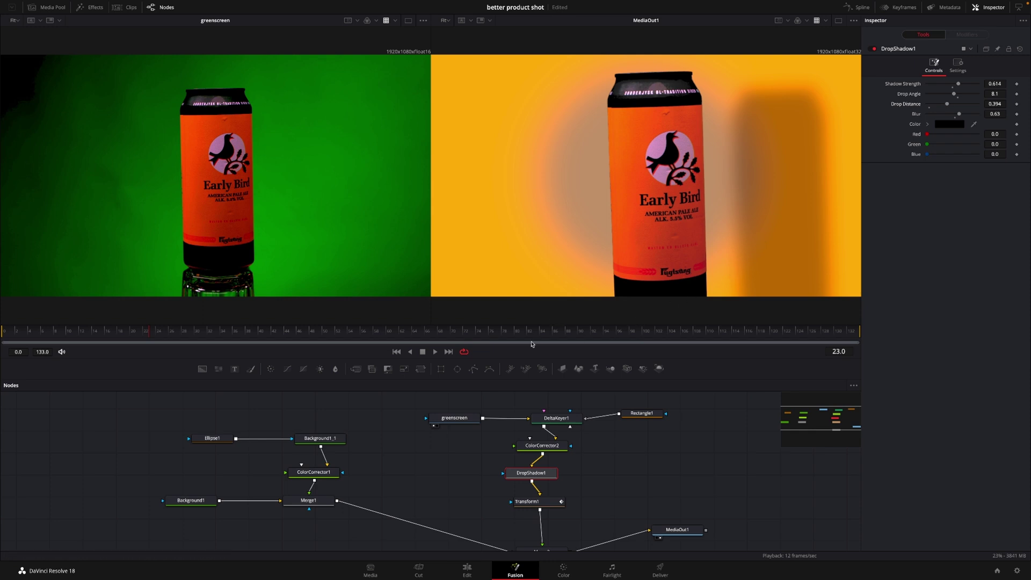
Play the shadowed can animation, stop with the can upright, then go to the Color page
left_click(597, 333)
key("space")
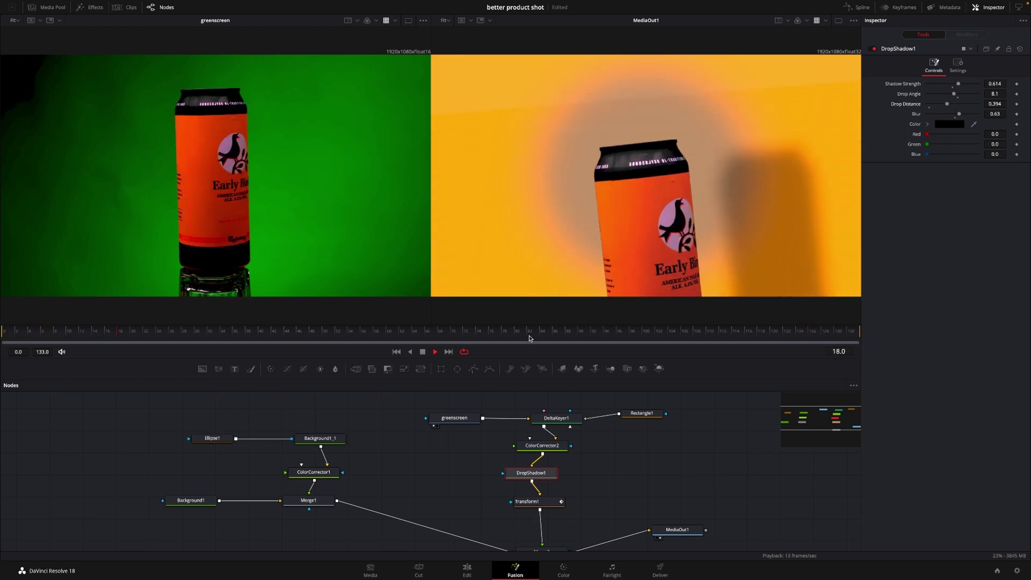
key("space")
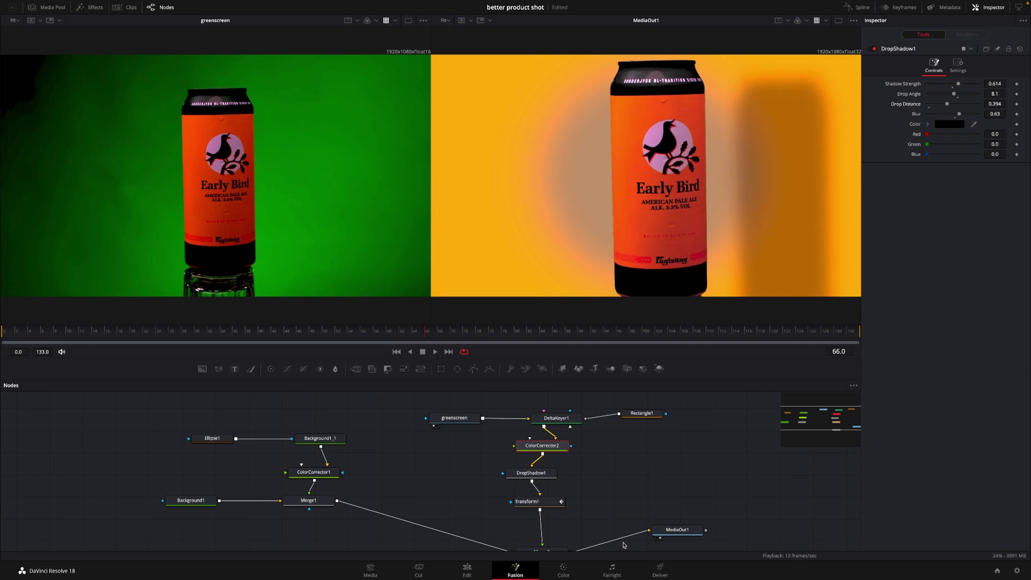
left_click(563, 569)
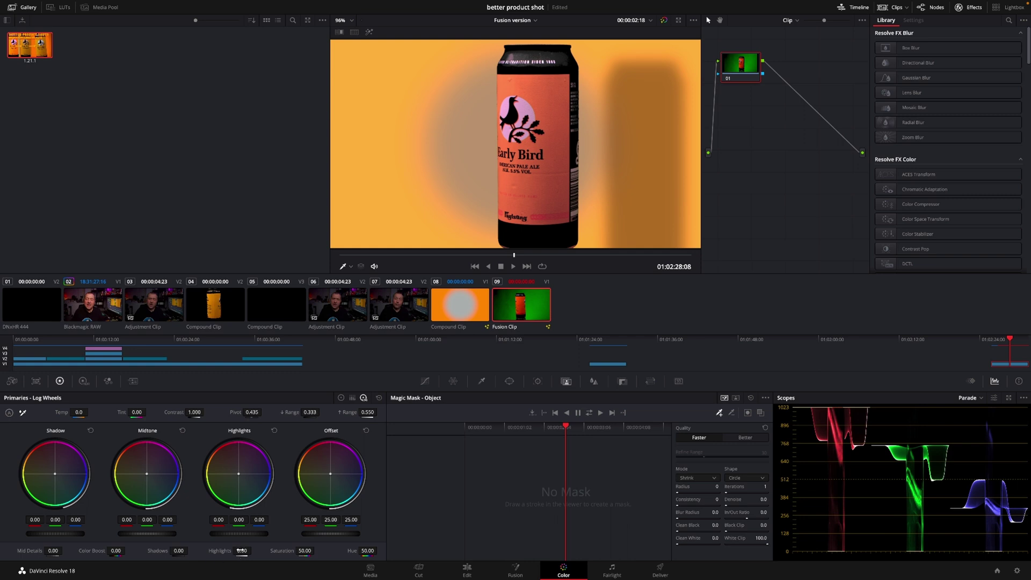
In the Primaries panel, push saturation to 55.30 and contrast to 1.144 on the Fusion clip
left_click_drag(317, 550, 306, 551)
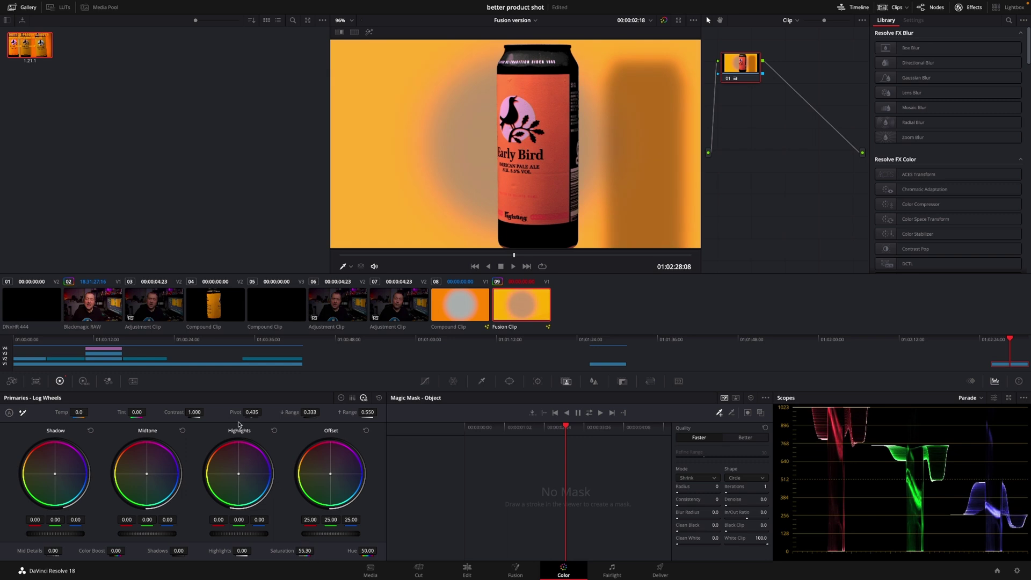
left_click_drag(194, 412, 204, 411)
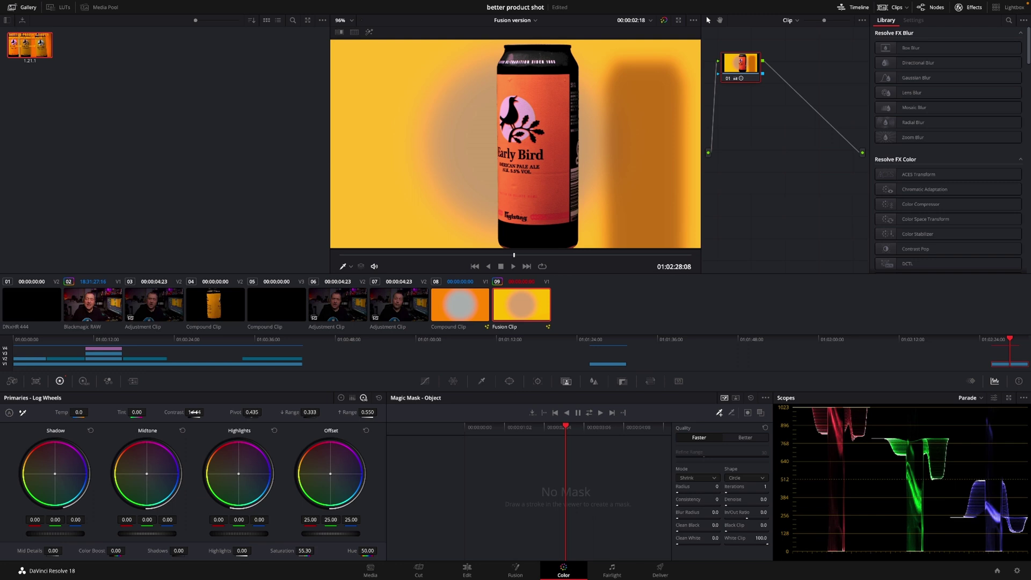